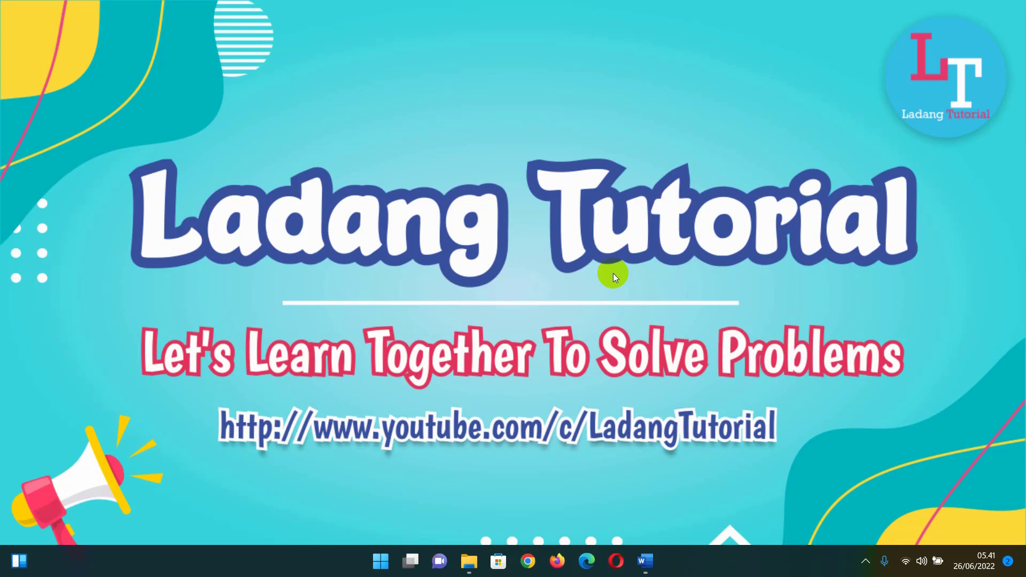
- Bring the example document with the orange-header student grades table to the front
left_click(645, 560)
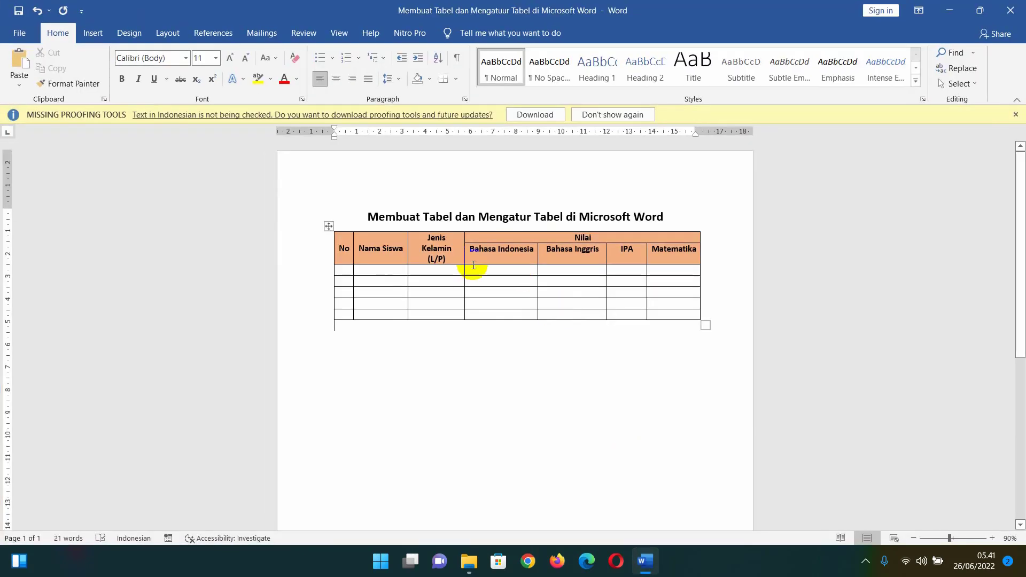
- Close the Missing Proofing Tools warning and place the cursor below the example table
left_click(1016, 115)
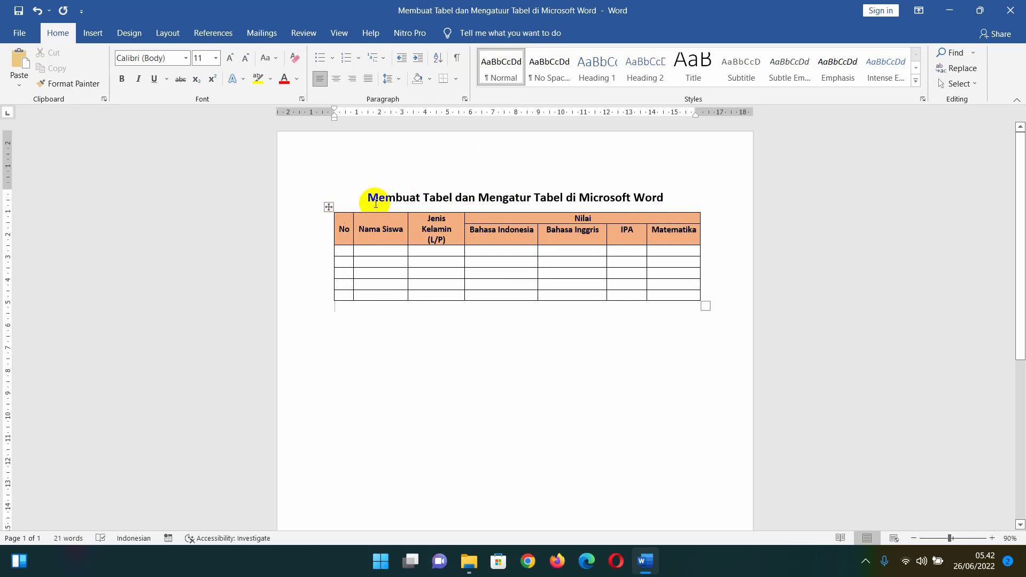
left_click(462, 315)
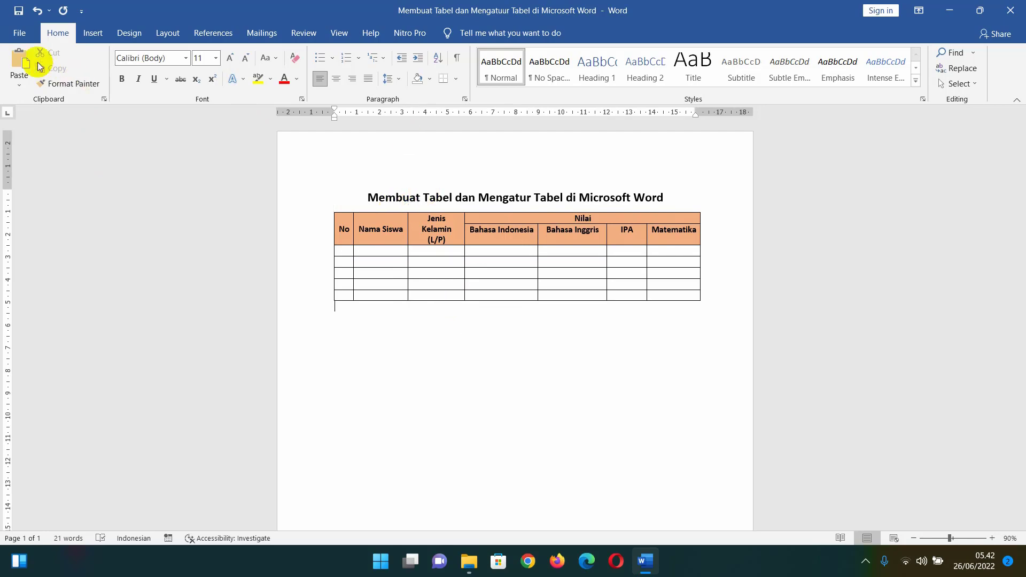
- Create a new blank document, Document1, from File > New
left_click(16, 39)
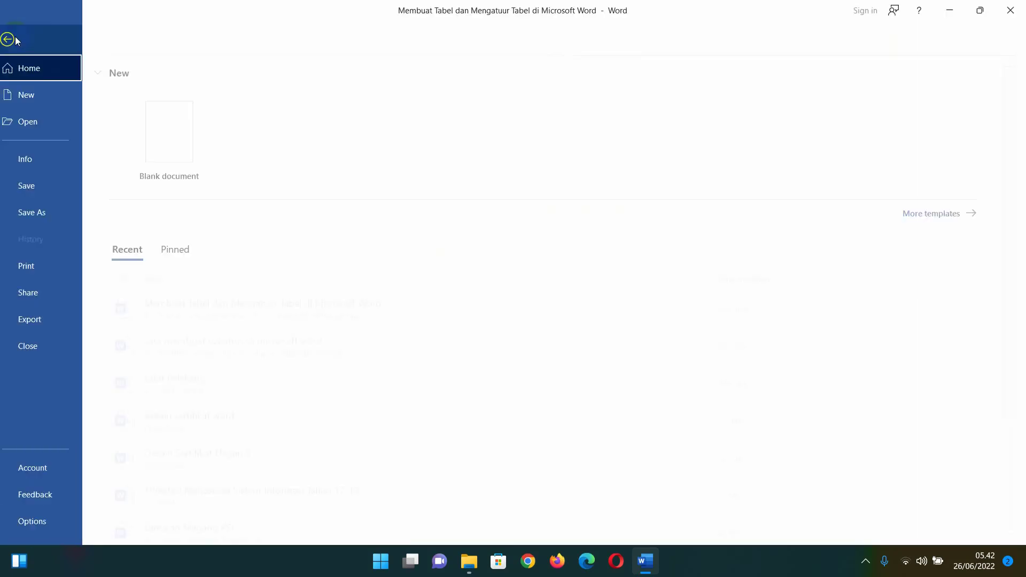
left_click(39, 99)
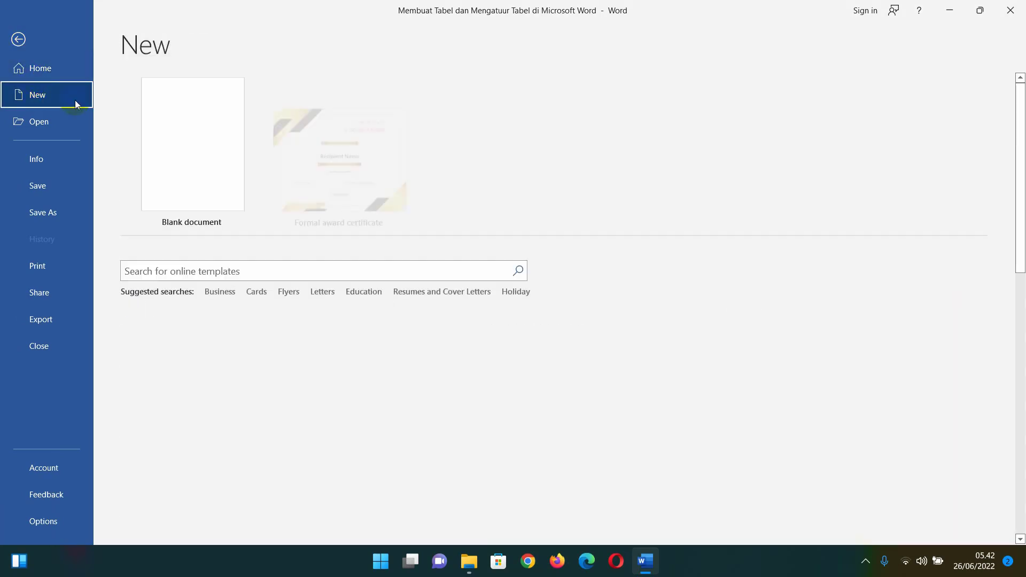
left_click(194, 167)
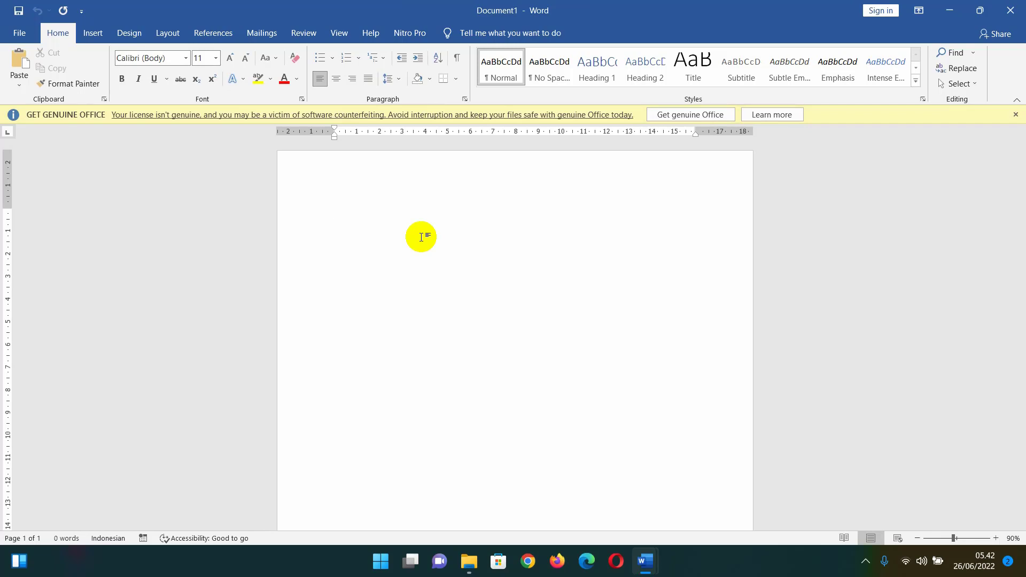
- Type the title 'Tabel Nilai Siswa SD 10 Gondosari' in Document1, then switch back to the example document
type("Ta")
type("bel Nilai")
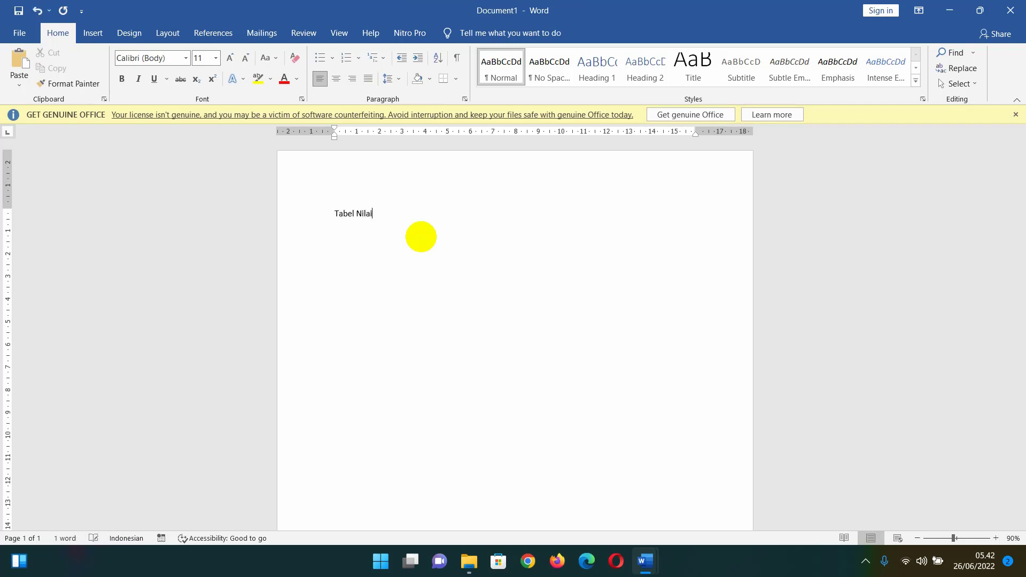
type(" Siswa SD 10 G")
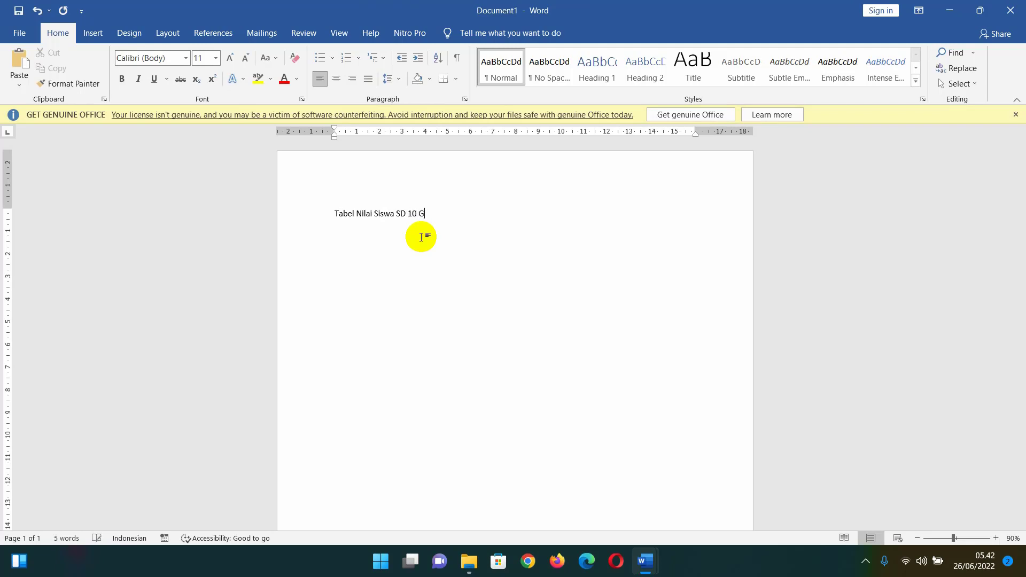
type("on do")
left_click(658, 564)
left_click(573, 459)
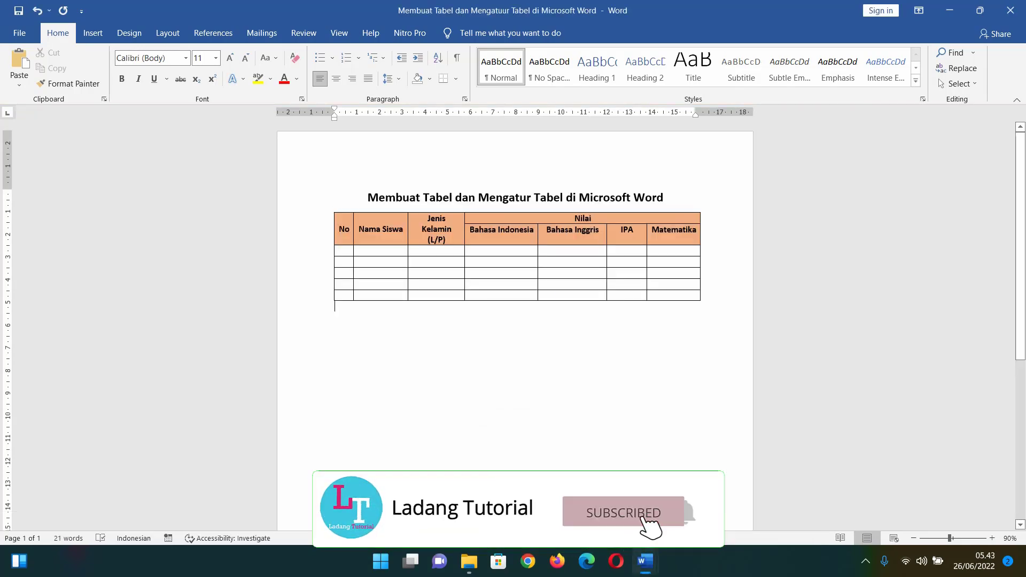
- Check the example table's No header cell, then return to Document1 with the title
left_click(347, 219)
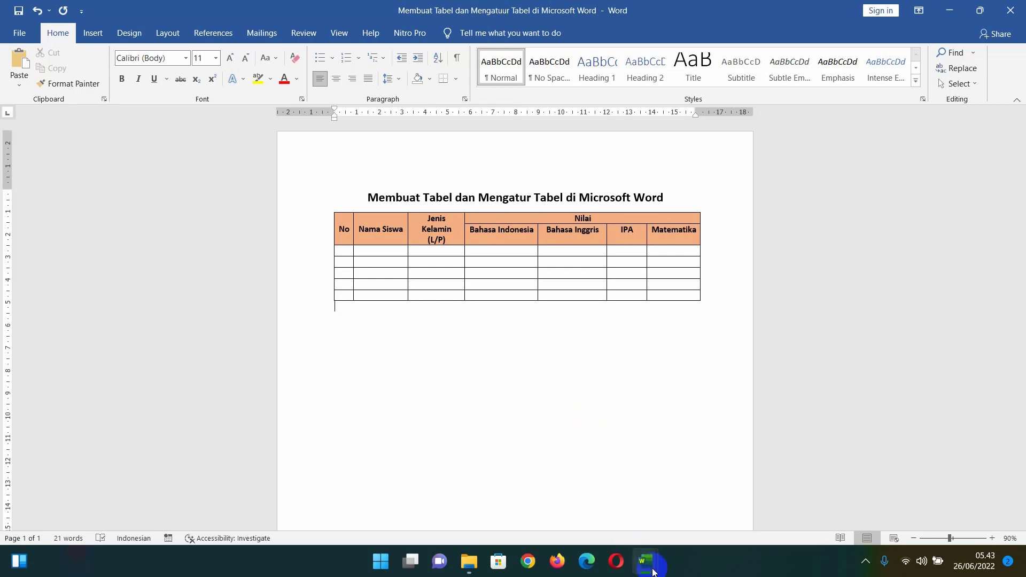
left_click(702, 499)
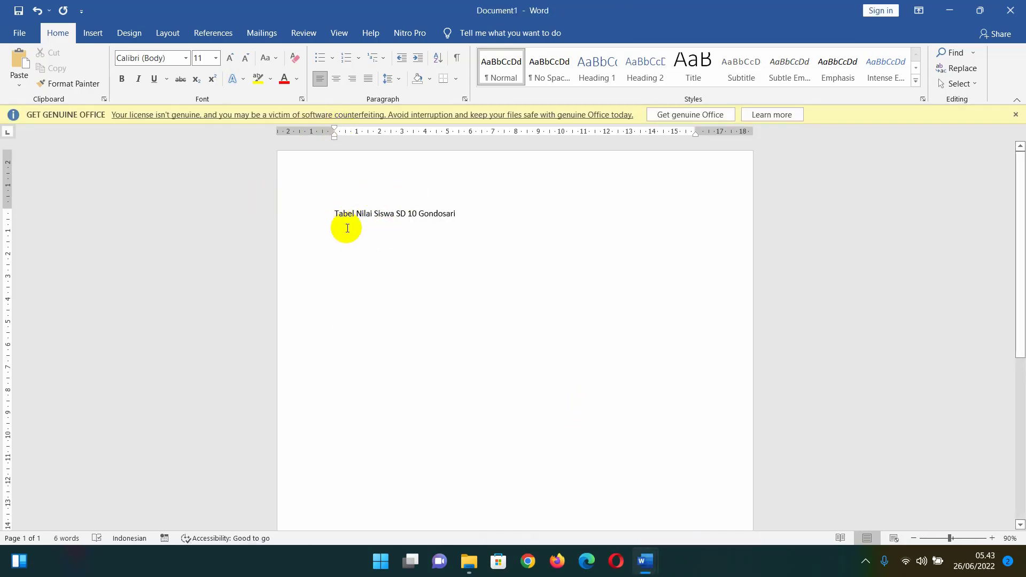
- Insert a 7x7 table below the title
left_click(94, 34)
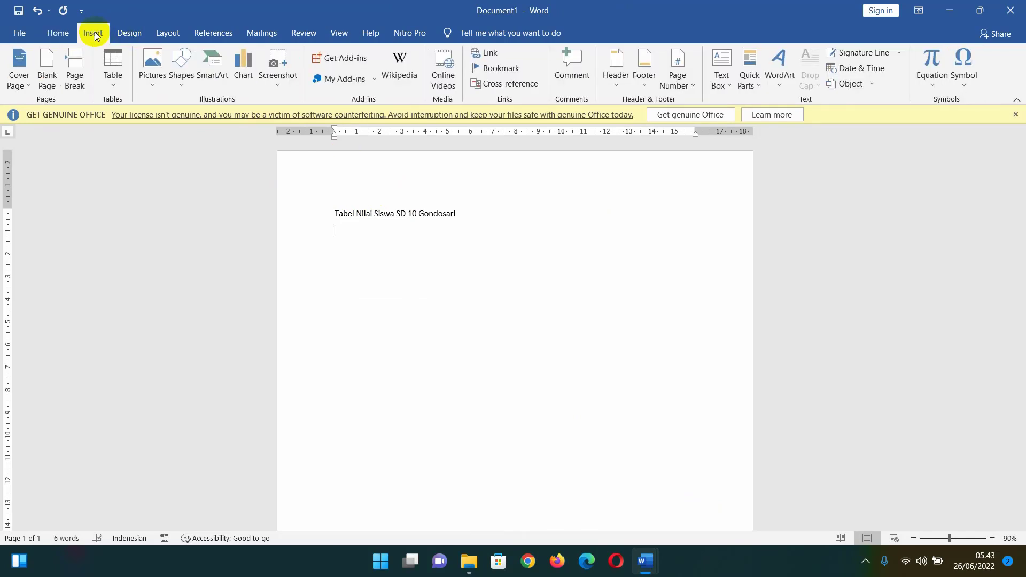
left_click(113, 79)
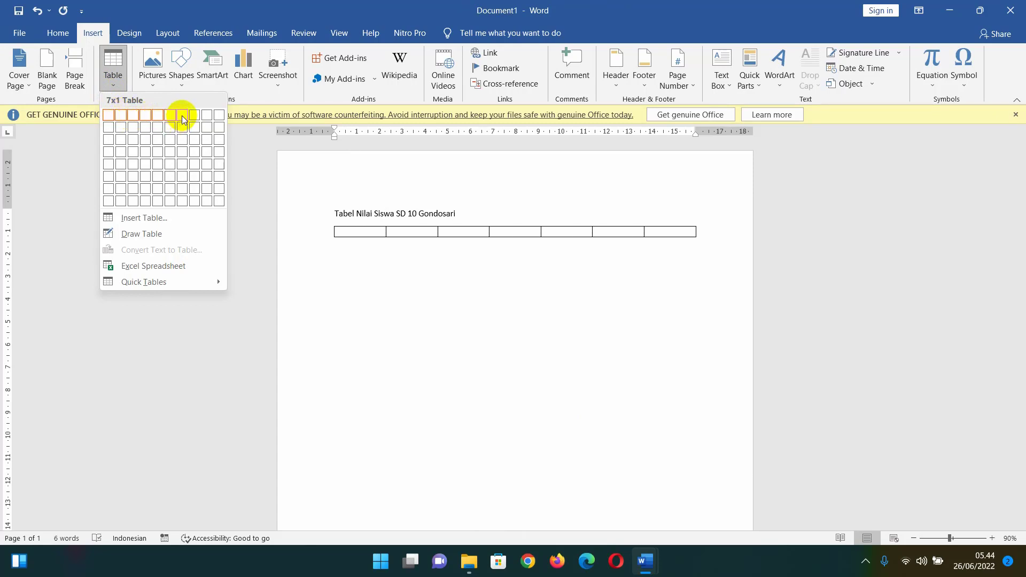
left_click(181, 188)
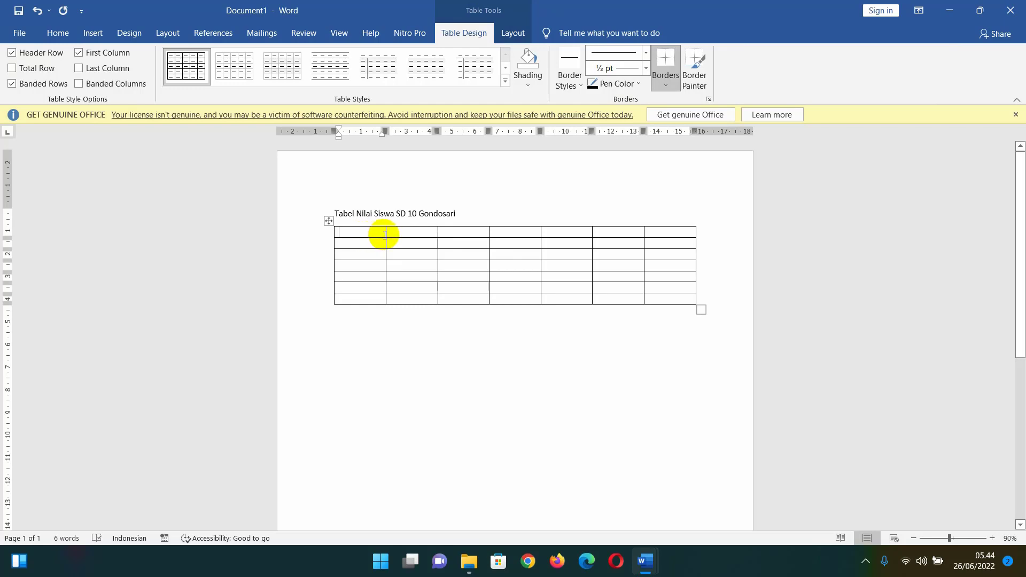
- Narrow the first column and nudge the second and third column borders left
left_click_drag(385, 234, 357, 234)
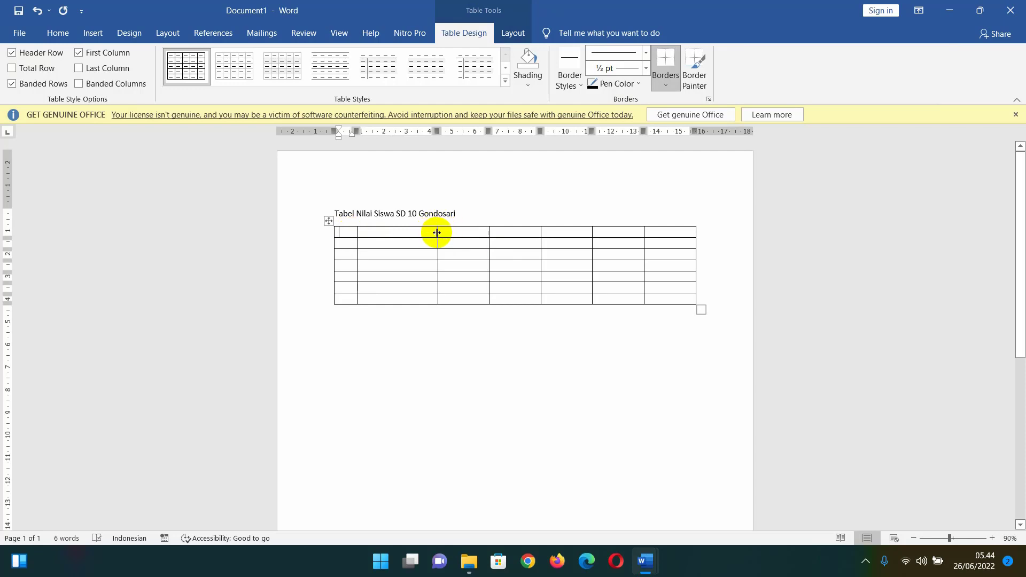
left_click_drag(436, 232, 426, 233)
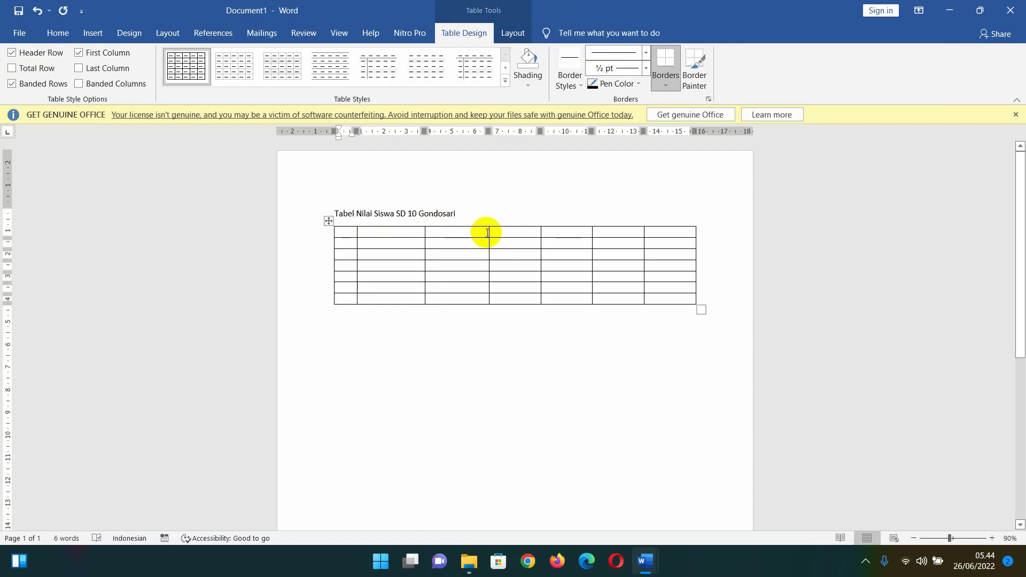
left_click_drag(488, 233, 482, 234)
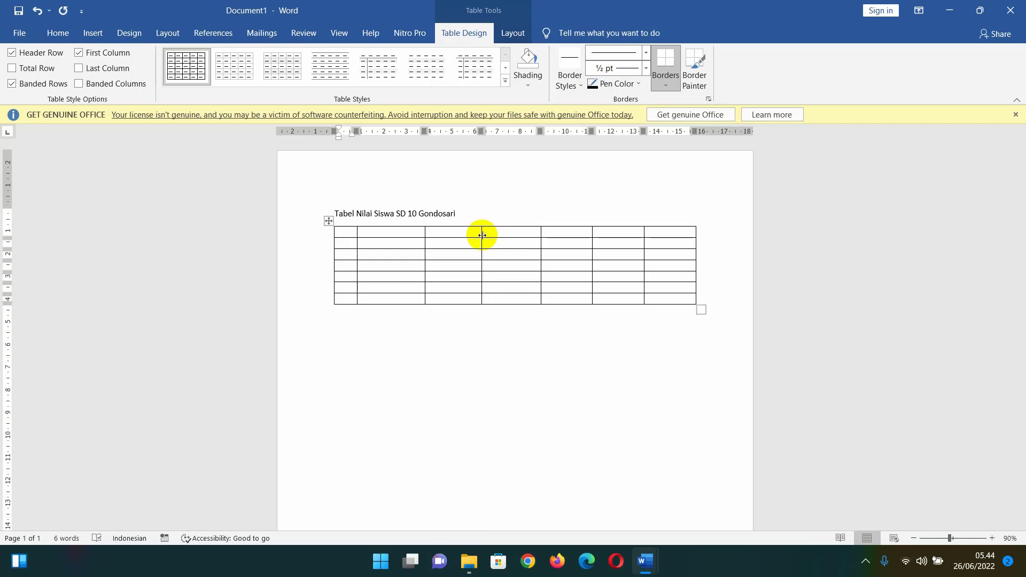
left_click(341, 232)
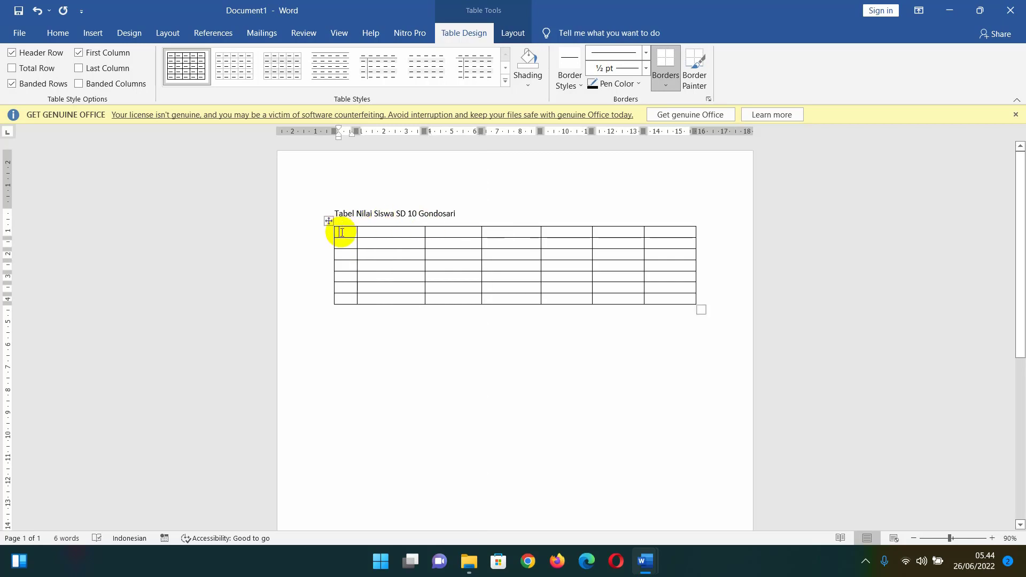
- Fill the first header row with No, Nama Siswa, Jenis Kelamin and Nilai
type("No")
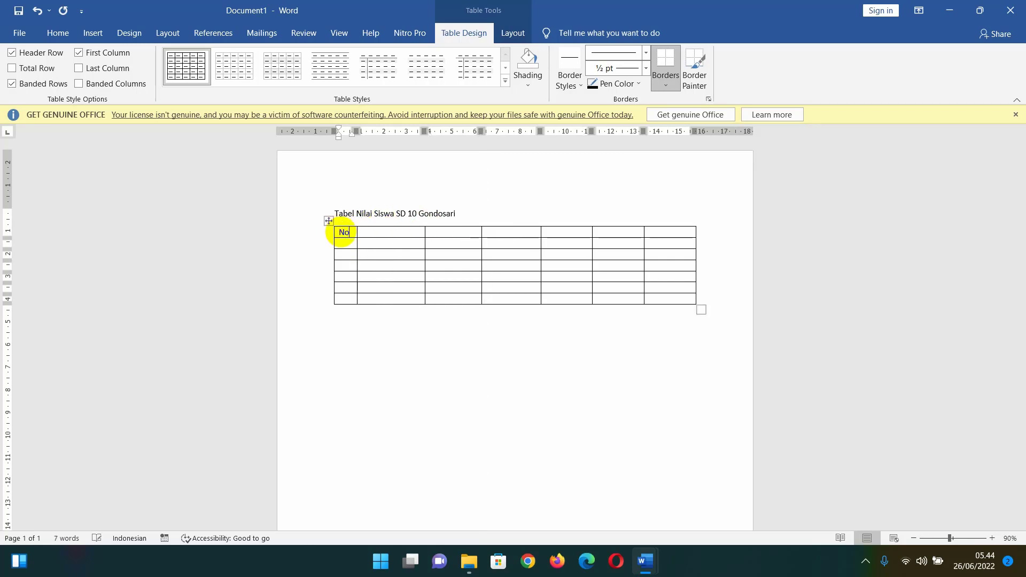
mouse_move(645, 561)
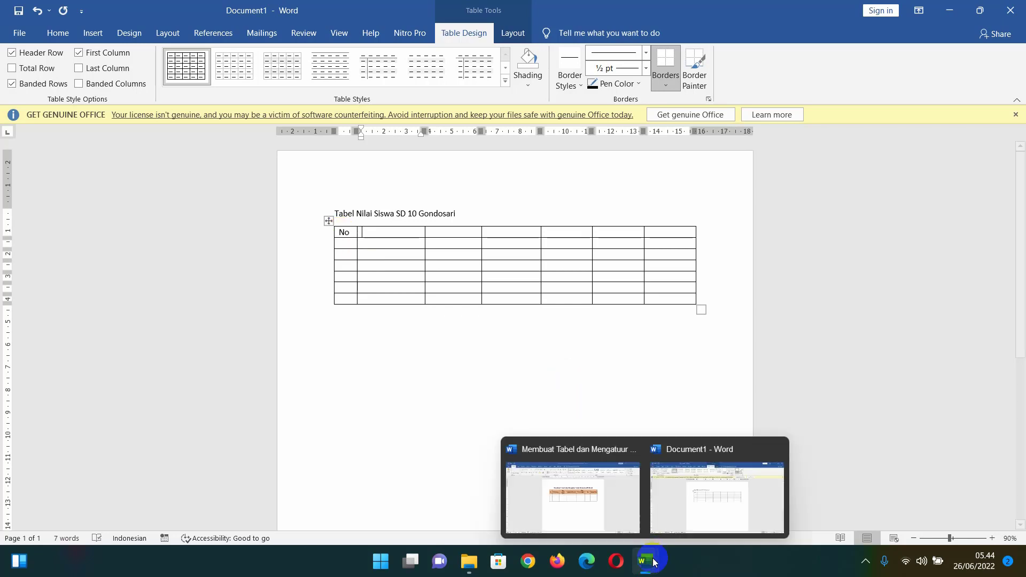
left_click(599, 502)
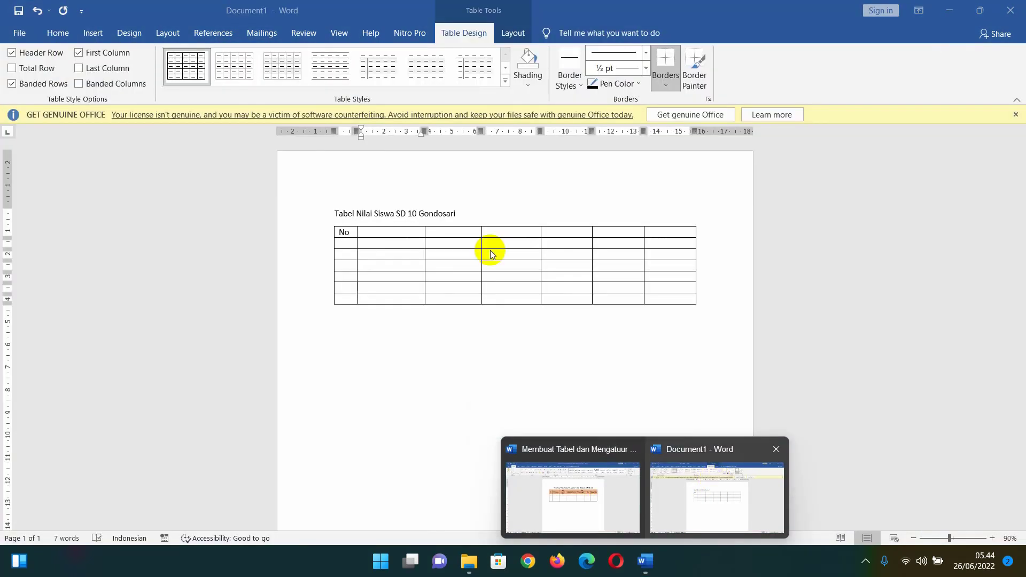
left_click(409, 235)
type("Na")
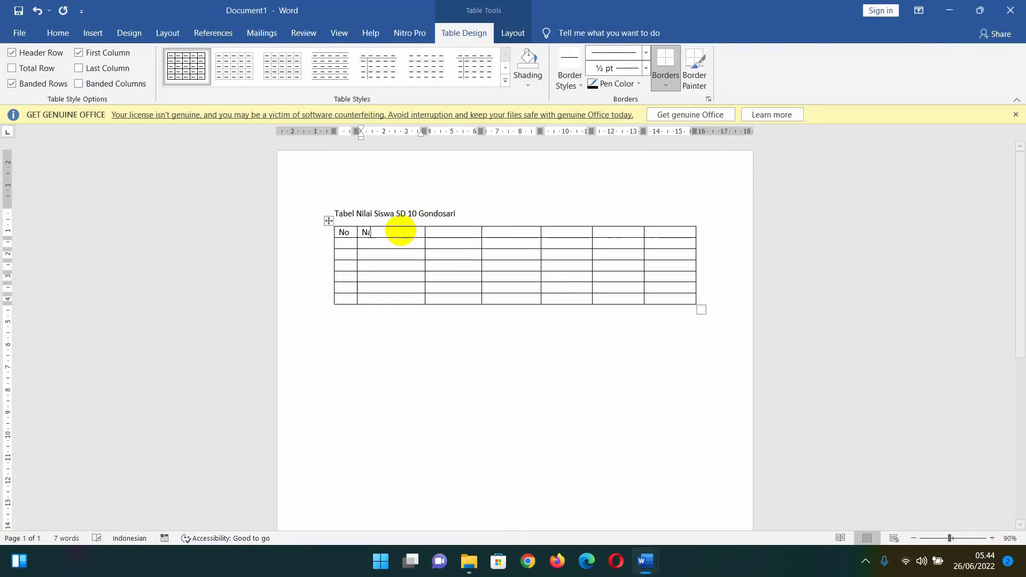
type("ma Siswa")
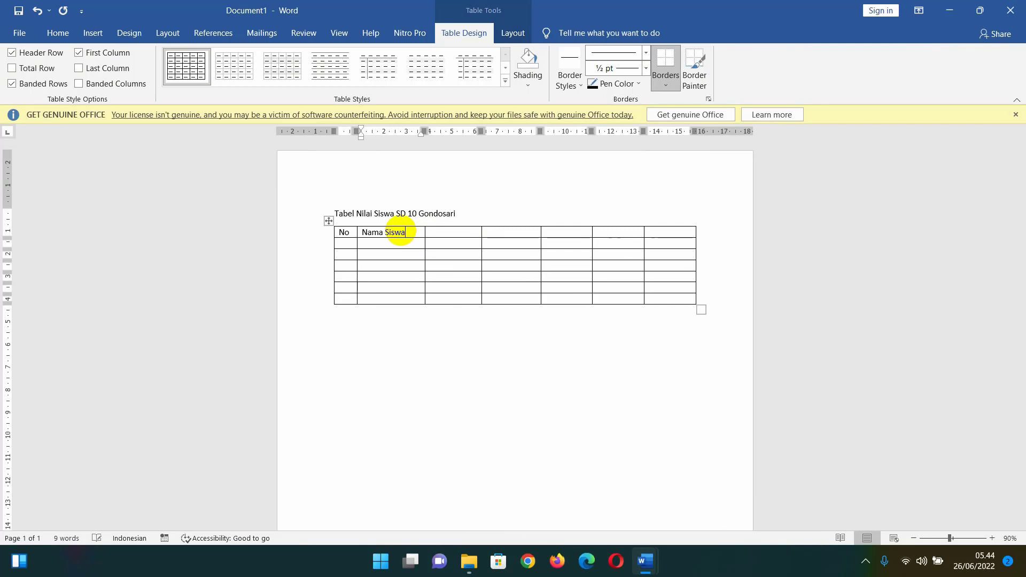
left_click(440, 232)
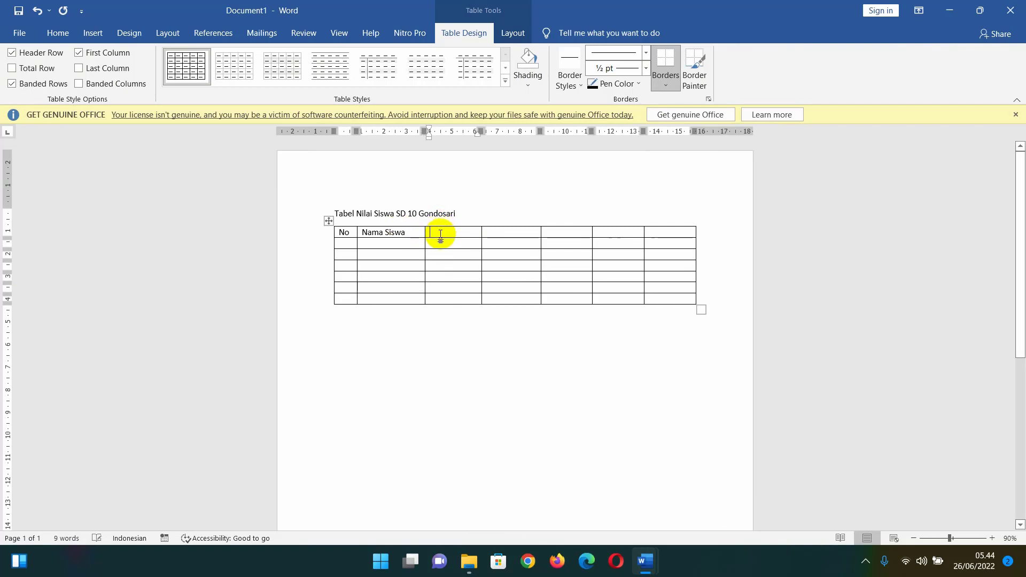
type("Jenis Kelami")
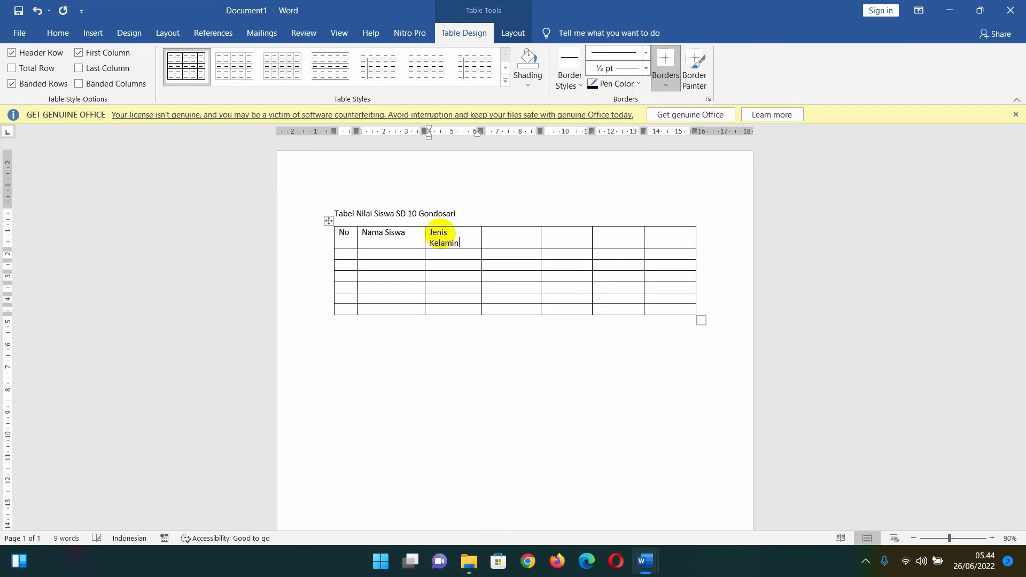
type("n")
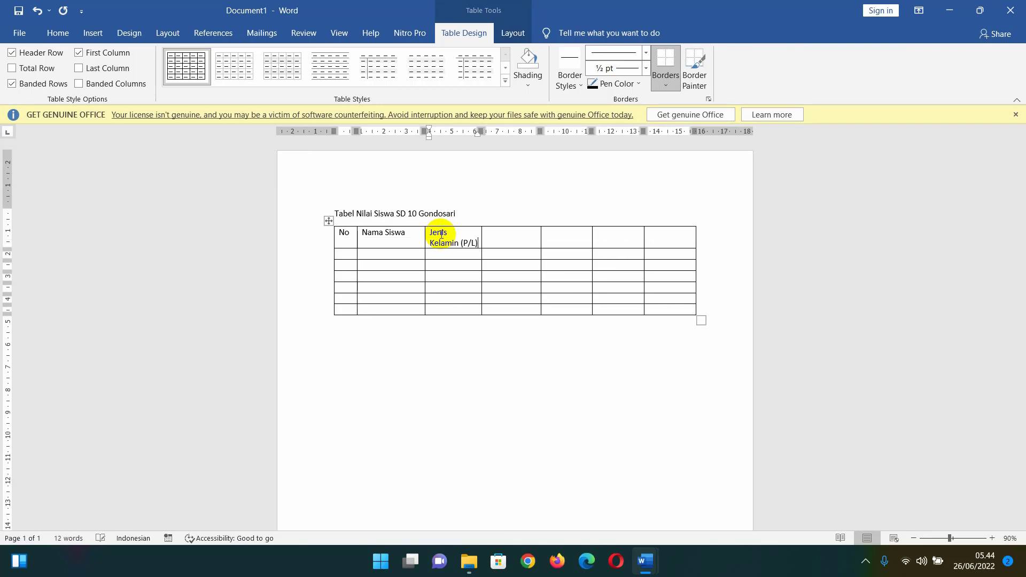
left_click(498, 234)
type("N")
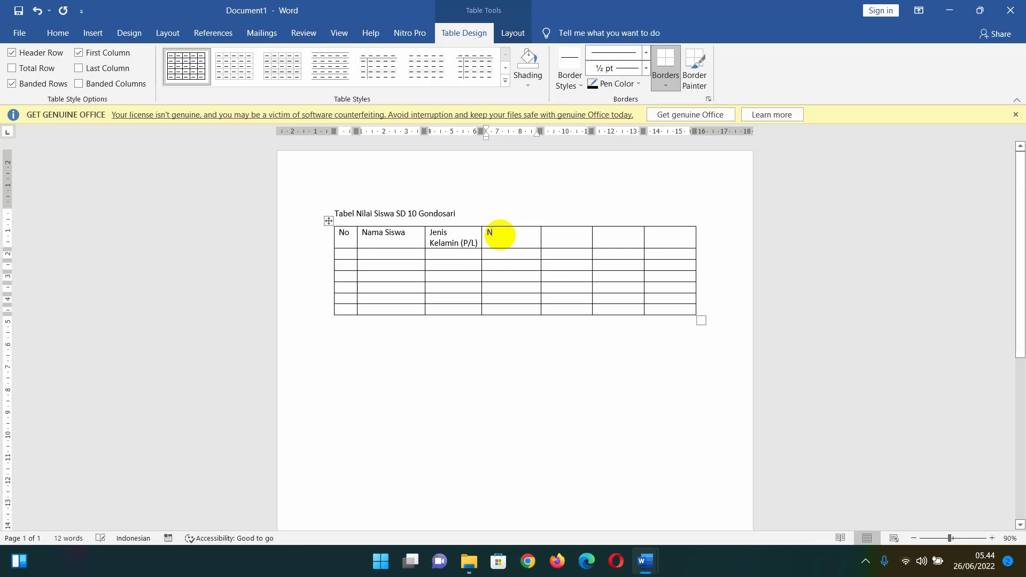
type("ilai")
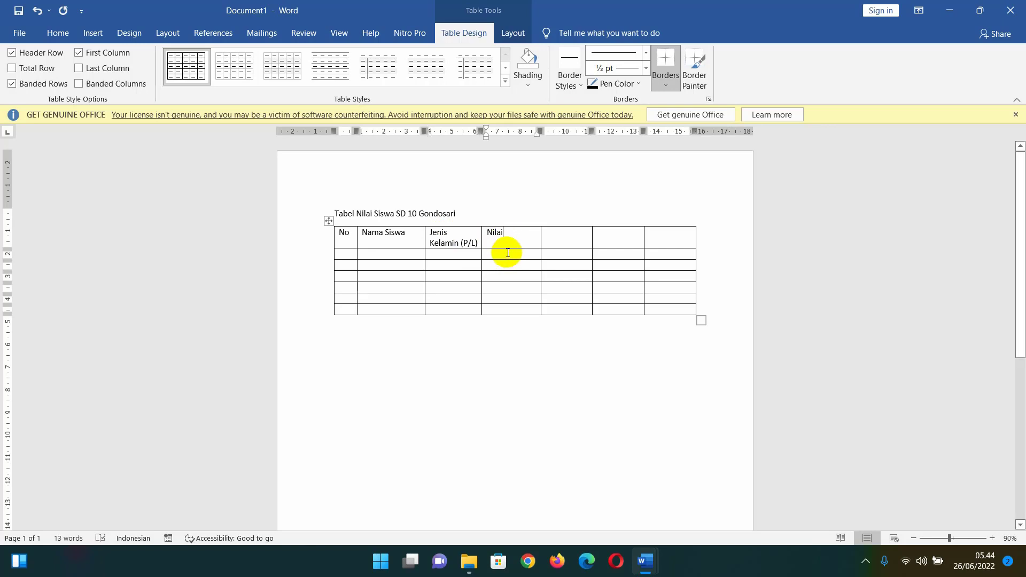
- Enter the subject headers Bahasa Indonesia through Matematika in the row under Nilai
left_click(667, 353)
mouse_move(646, 561)
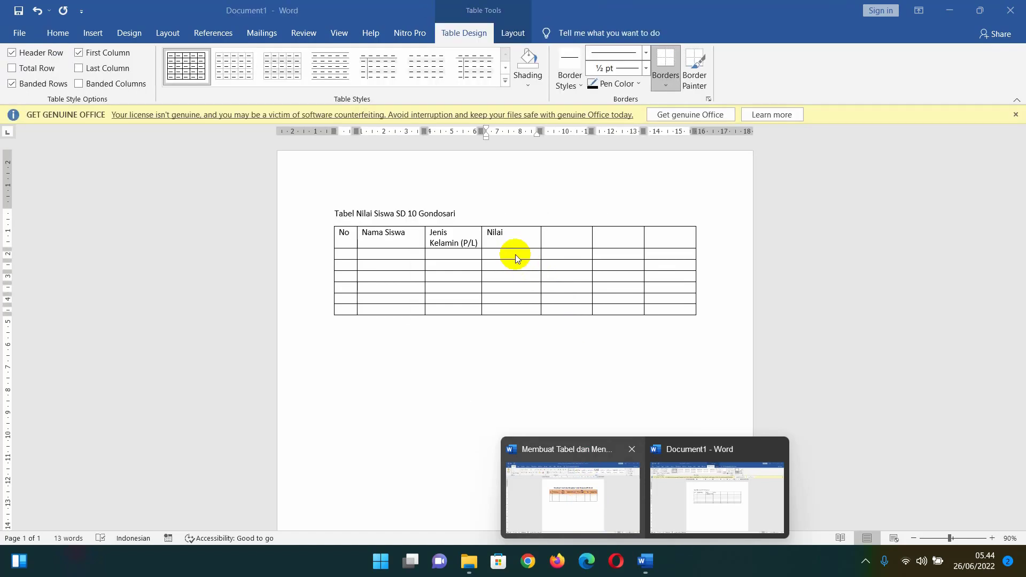
left_click(515, 256)
type("Bahasa")
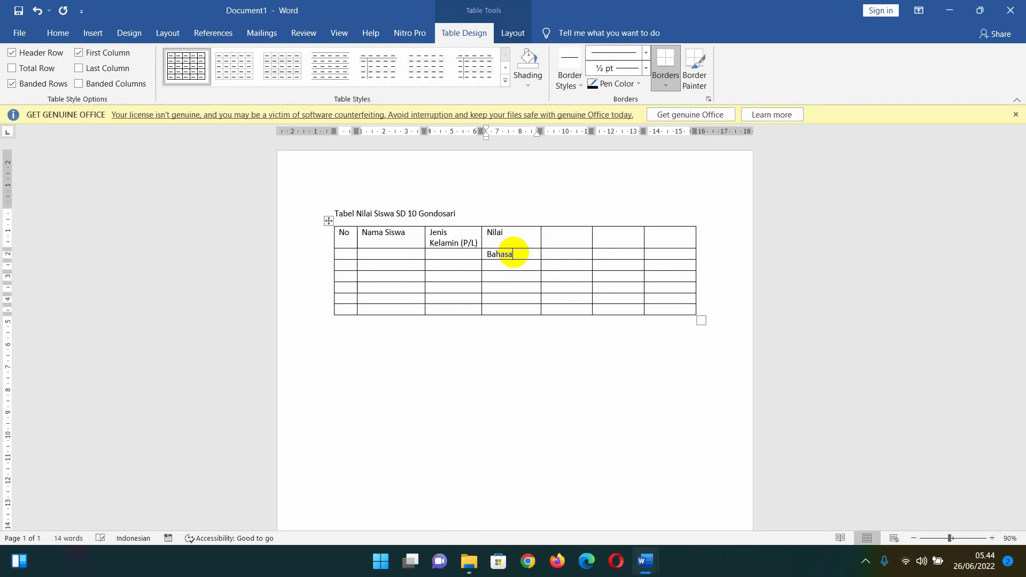
type(" Indonesia")
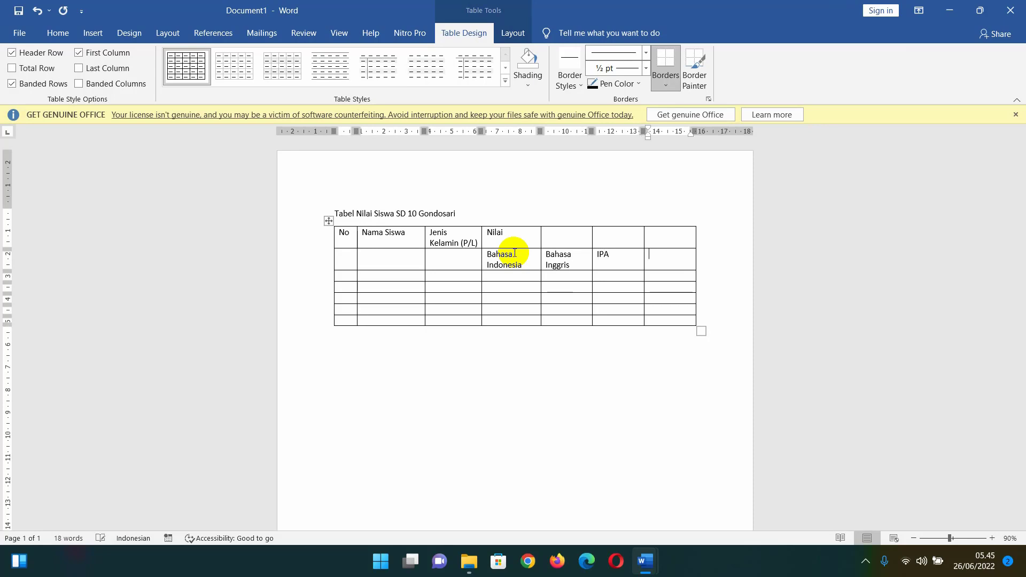
type("Matemati")
type("ka")
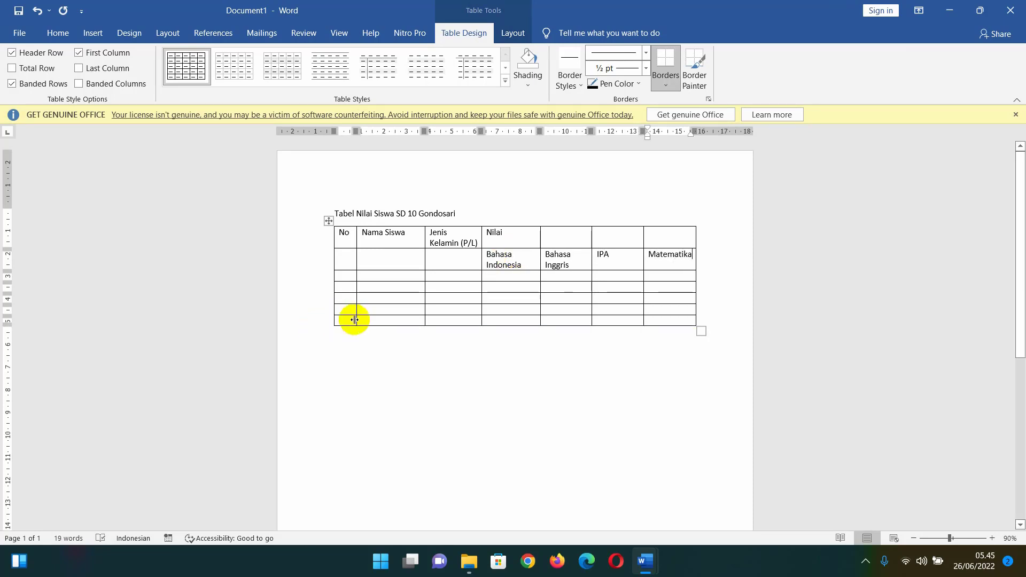
left_click(373, 346)
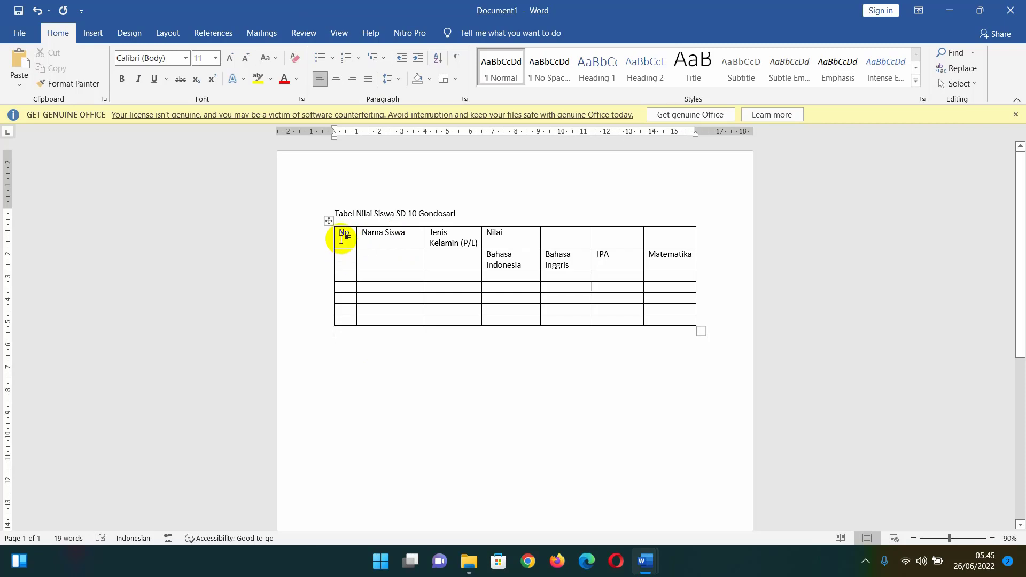
- Merge the No, Nama Siswa and Jenis Kelamin header cells with the cells below them
left_click_drag(341, 238, 348, 259)
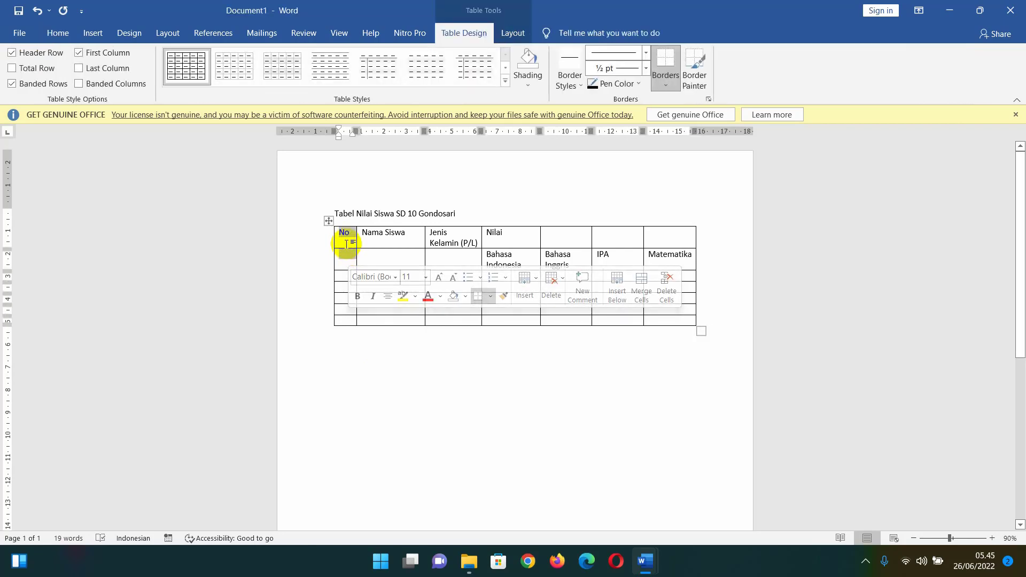
right_click(345, 244)
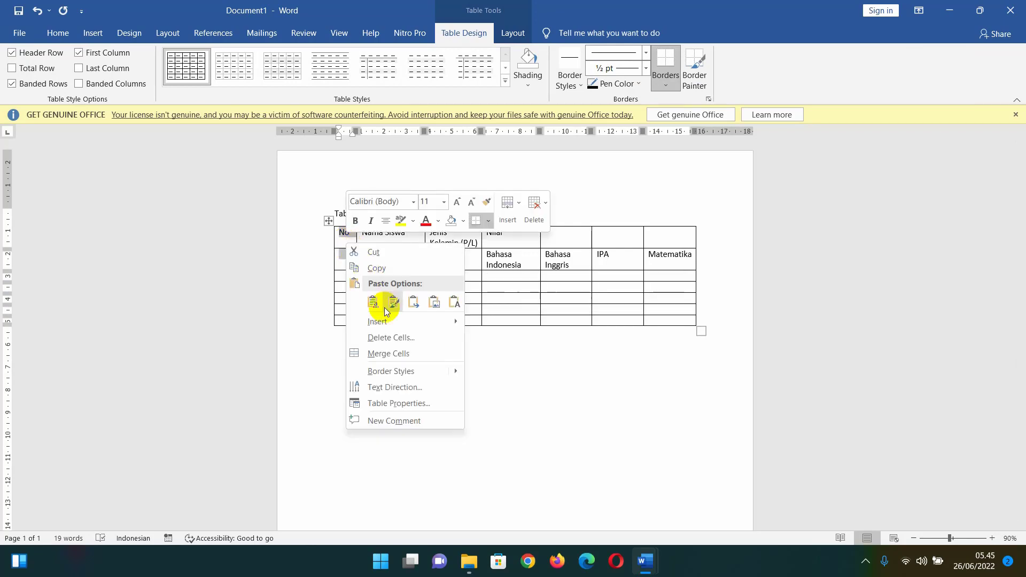
left_click(388, 353)
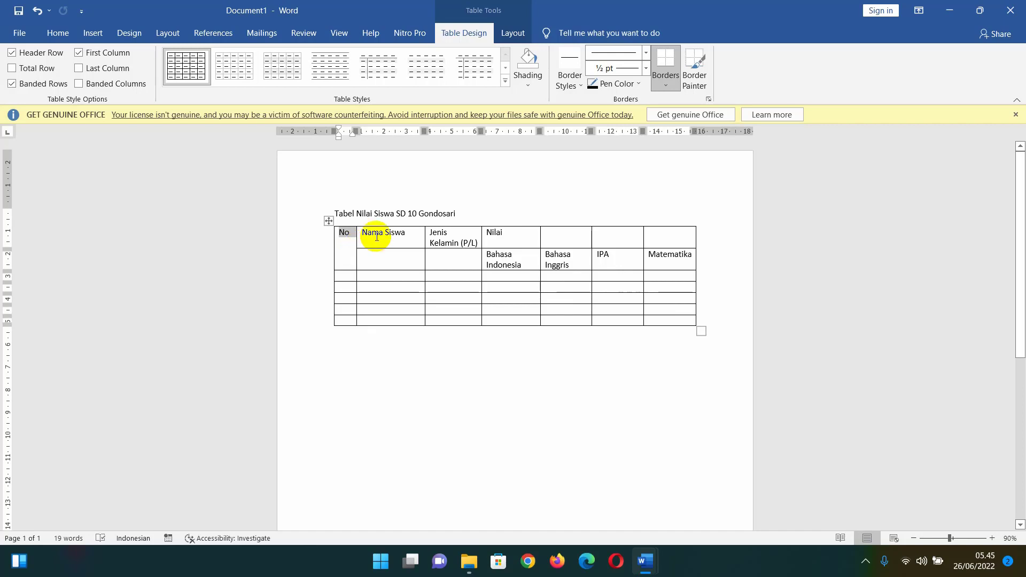
left_click_drag(373, 233, 402, 262)
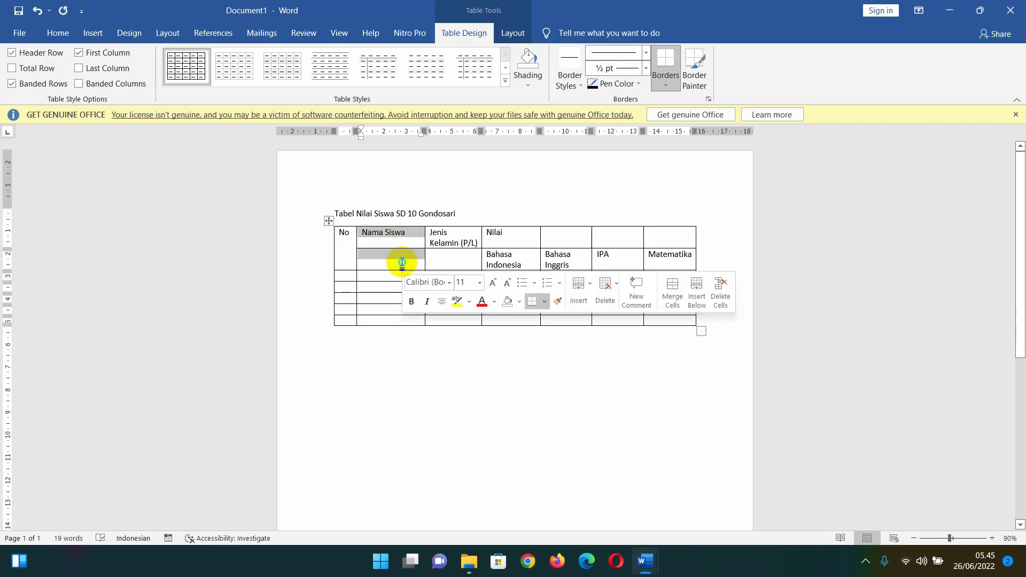
right_click(402, 261)
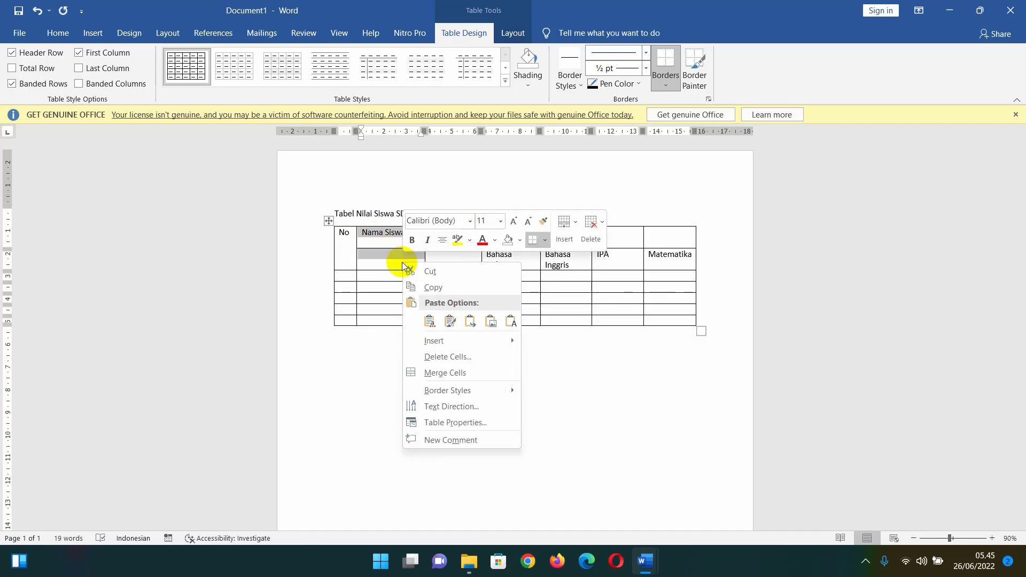
left_click(449, 373)
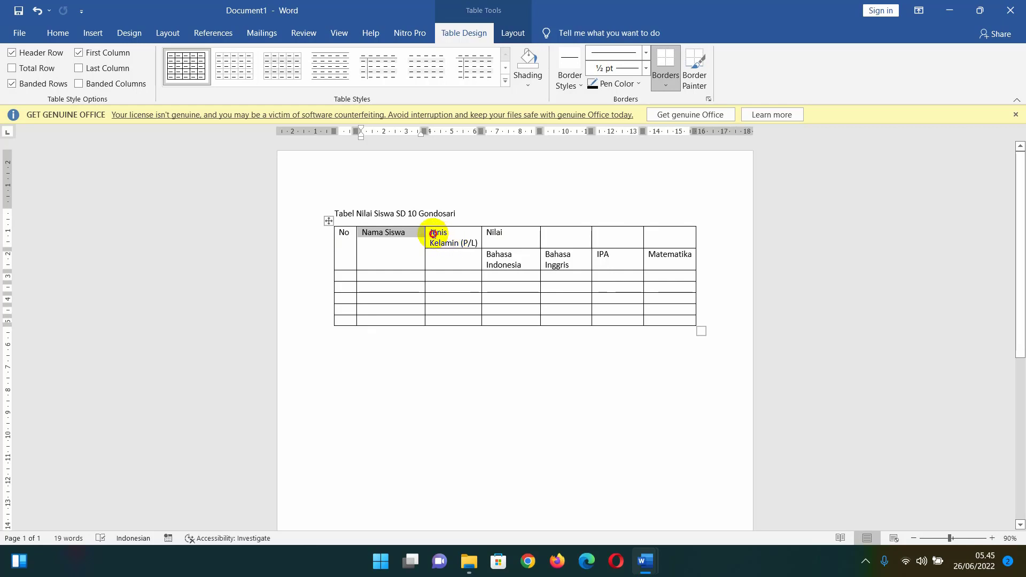
left_click_drag(433, 234, 465, 254)
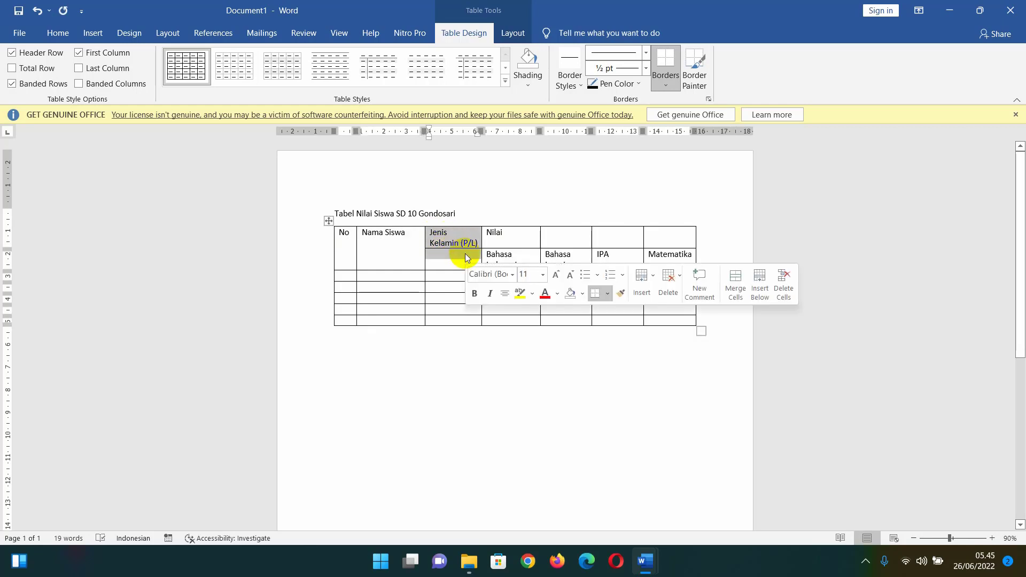
right_click(465, 254)
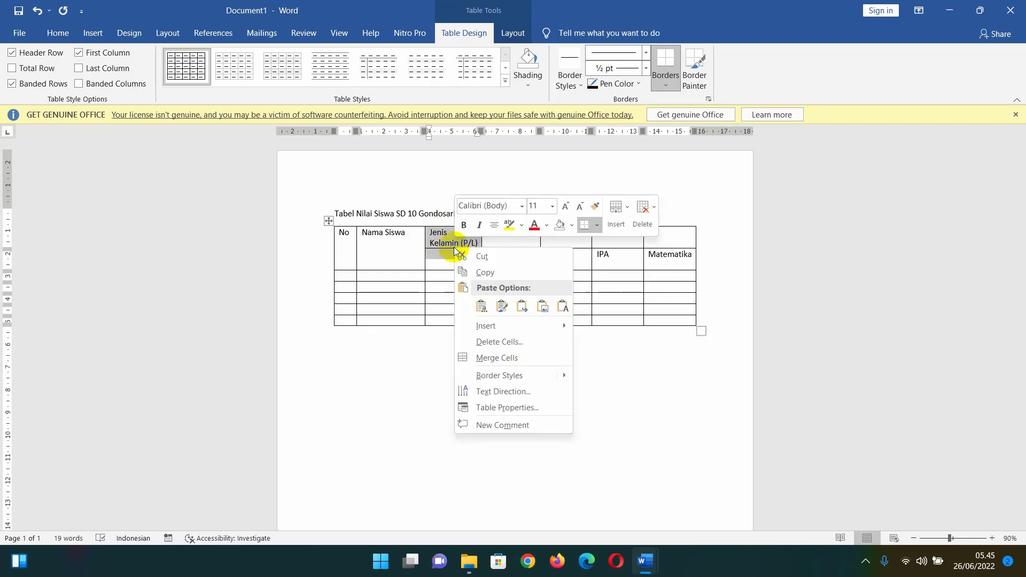
left_click(502, 357)
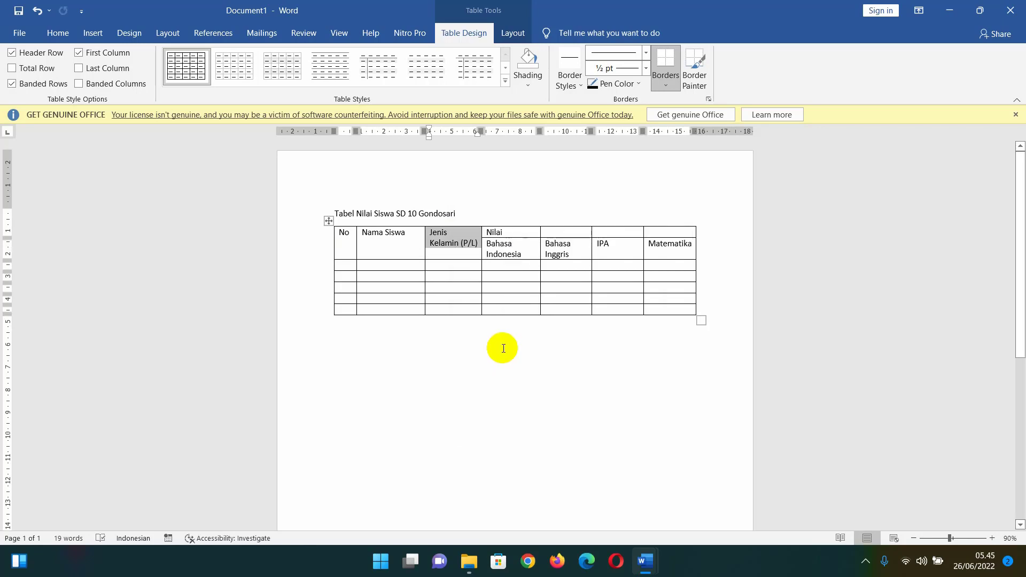
- Merge the Nilai row cells into one header spanning the four subject columns
left_click(494, 233)
left_click_drag(495, 231, 656, 230)
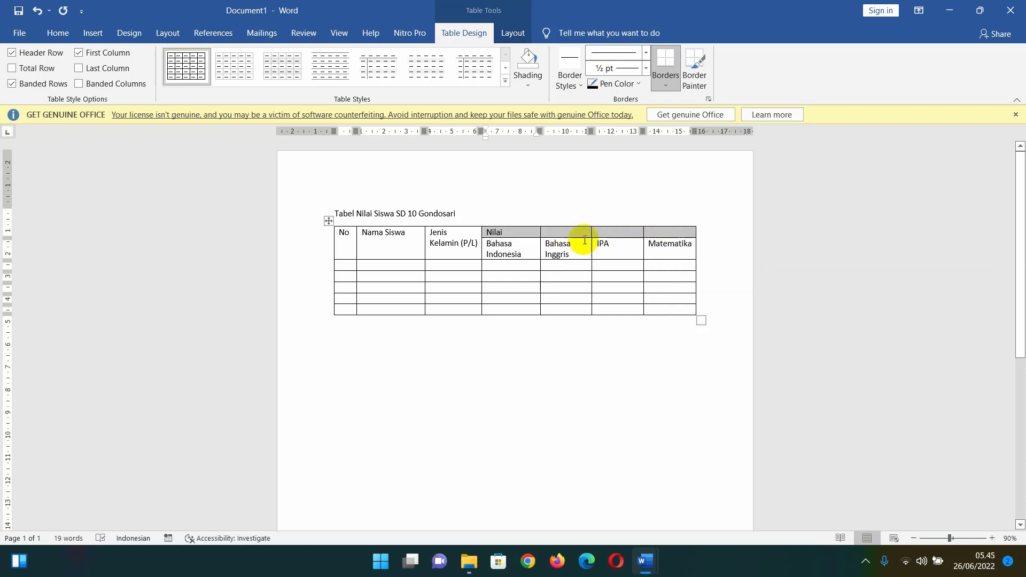
right_click(553, 235)
key("Escape")
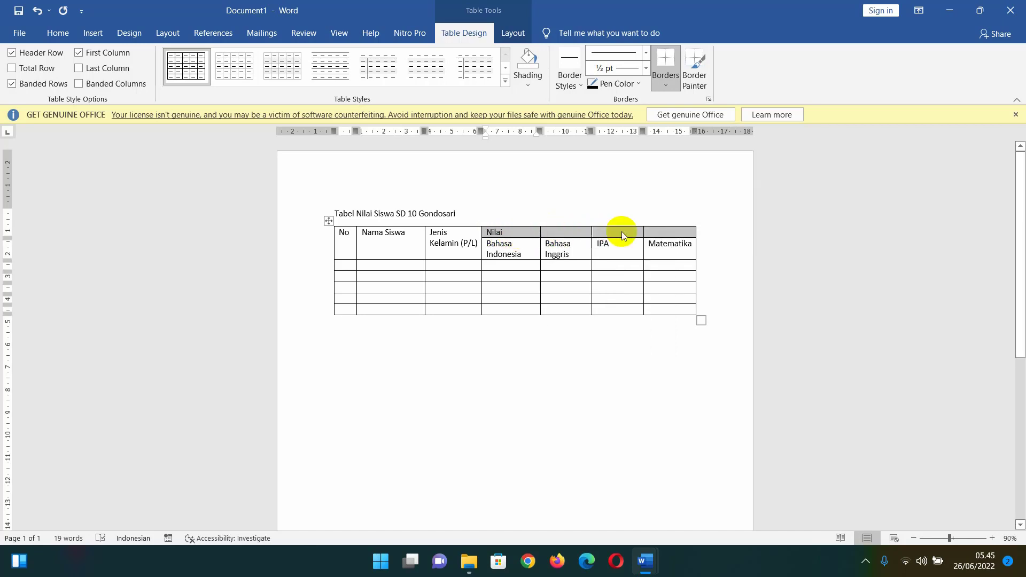
right_click(547, 232)
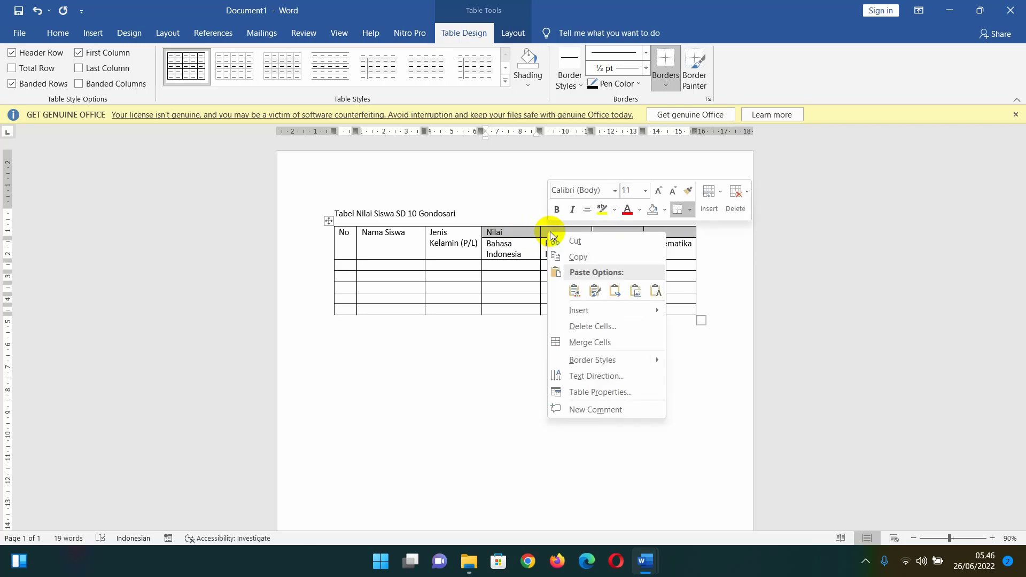
left_click(604, 342)
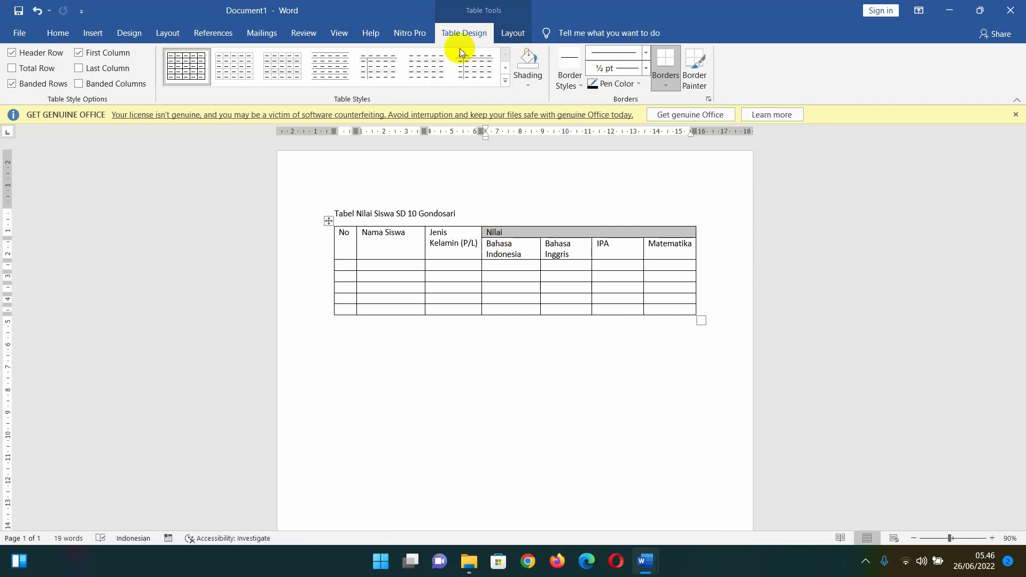
- Apply Align Center to Nilai and the No, Nama Siswa and Jenis Kelamin (P/L) headers
left_click(509, 36)
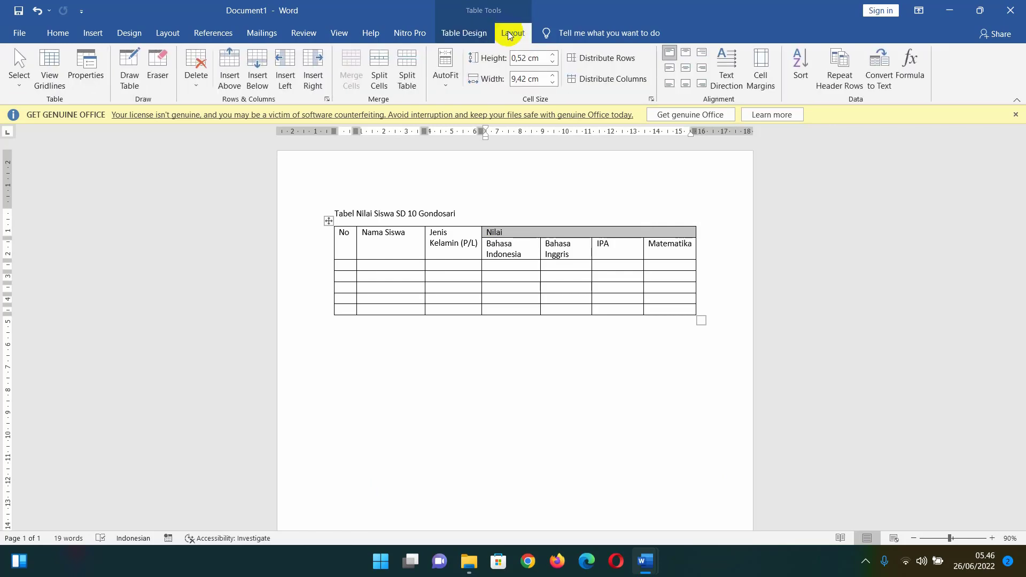
left_click(683, 67)
left_click(590, 251)
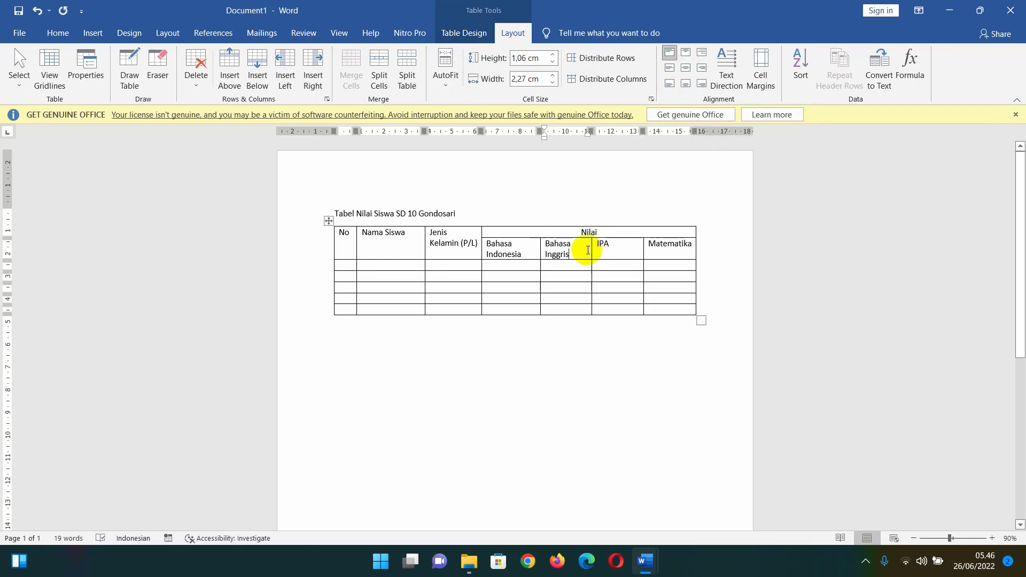
left_click_drag(345, 241, 443, 239)
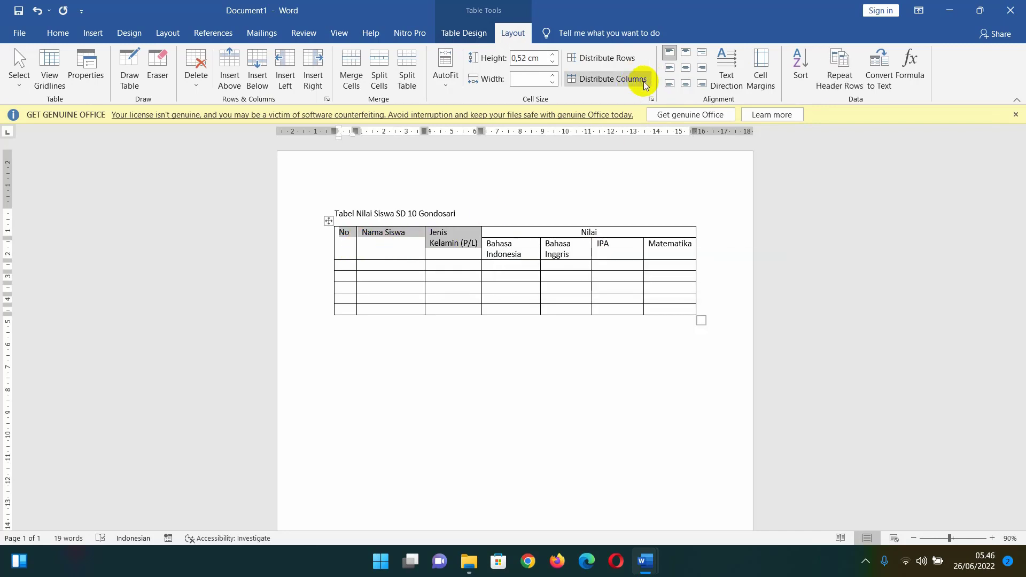
left_click(688, 69)
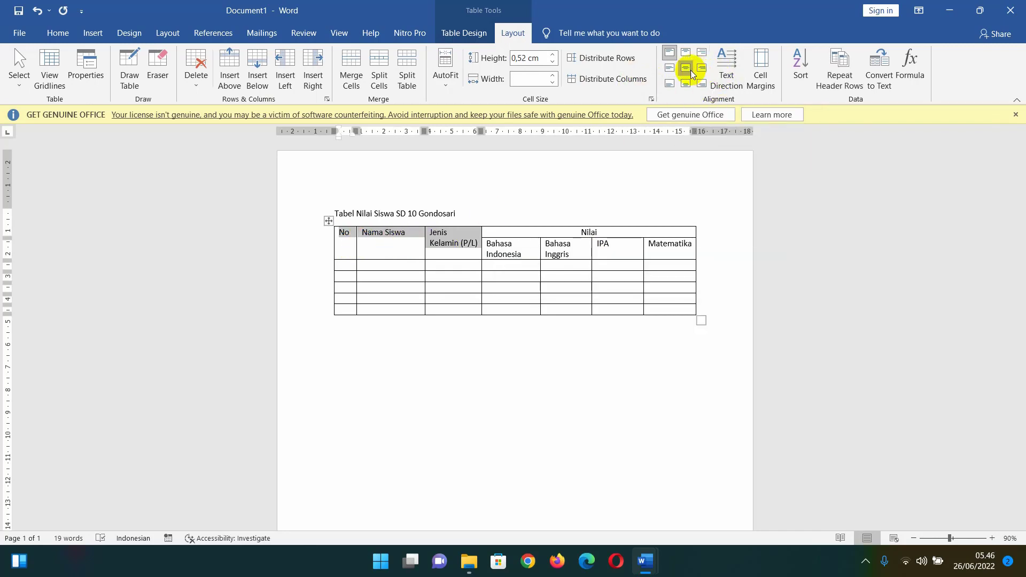
left_click(456, 270)
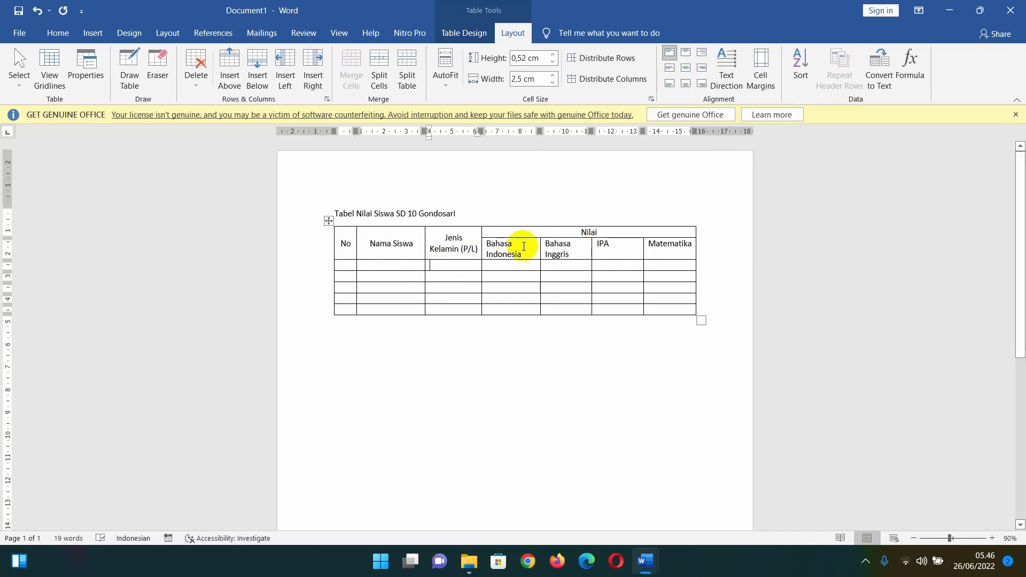
- Widen Bahasa Indonesia, auto-fit columns, adjust the table's right edge and Jenis Kelamin column width
left_click_drag(539, 246, 619, 247)
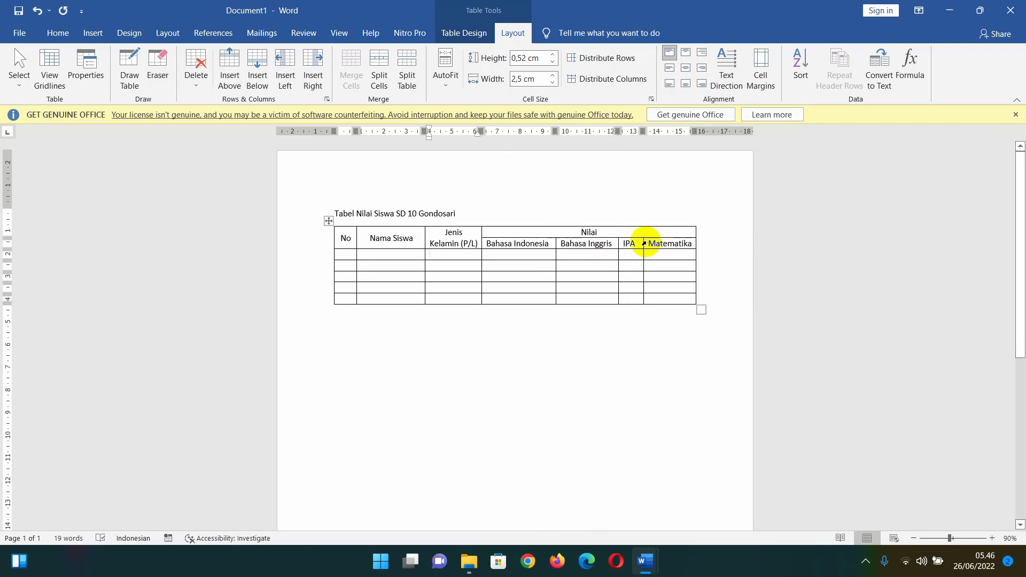
double_click(643, 243)
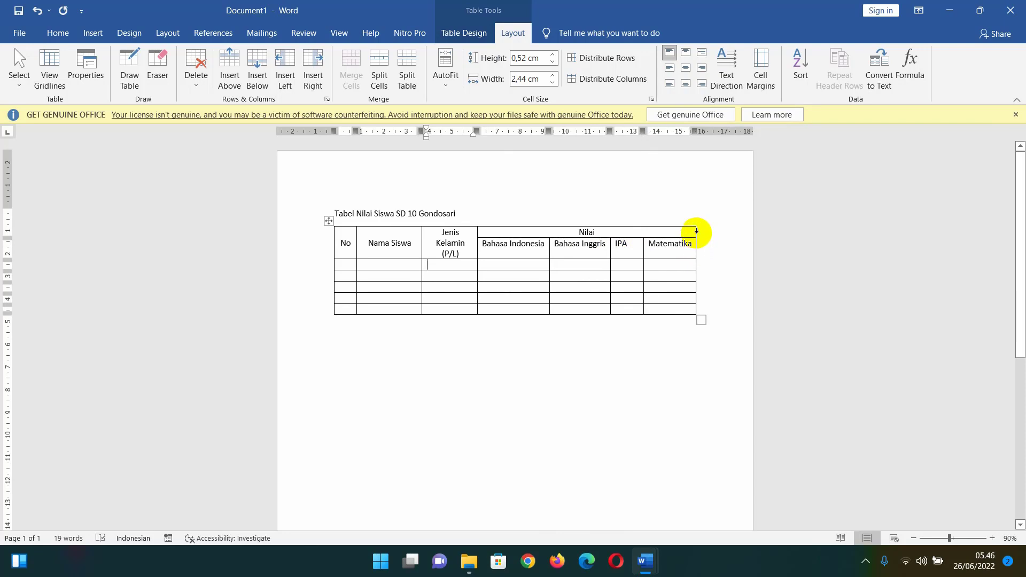
left_click_drag(696, 131, 718, 130)
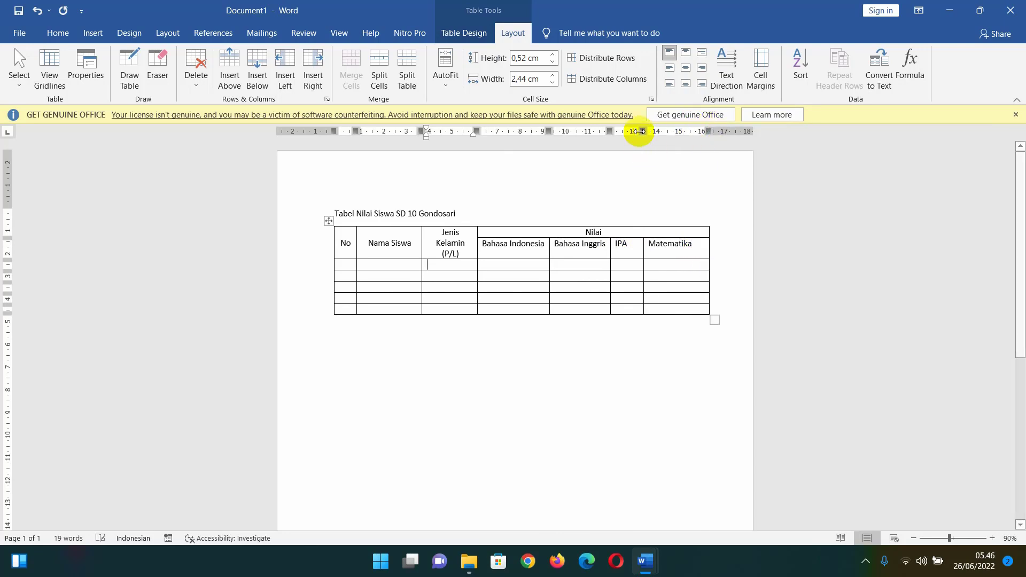
left_click_drag(644, 131, 654, 128)
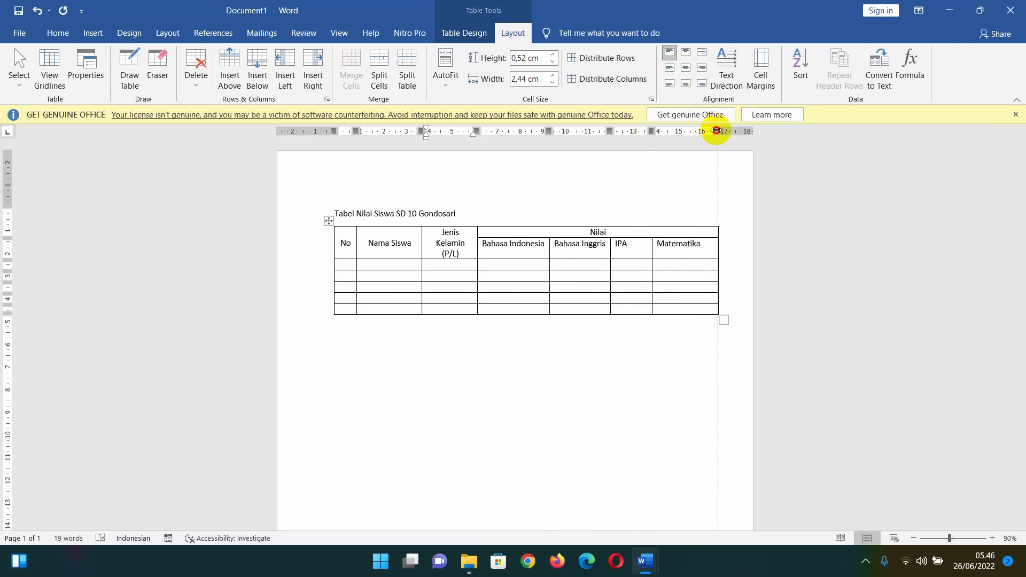
left_click_drag(717, 130, 710, 131)
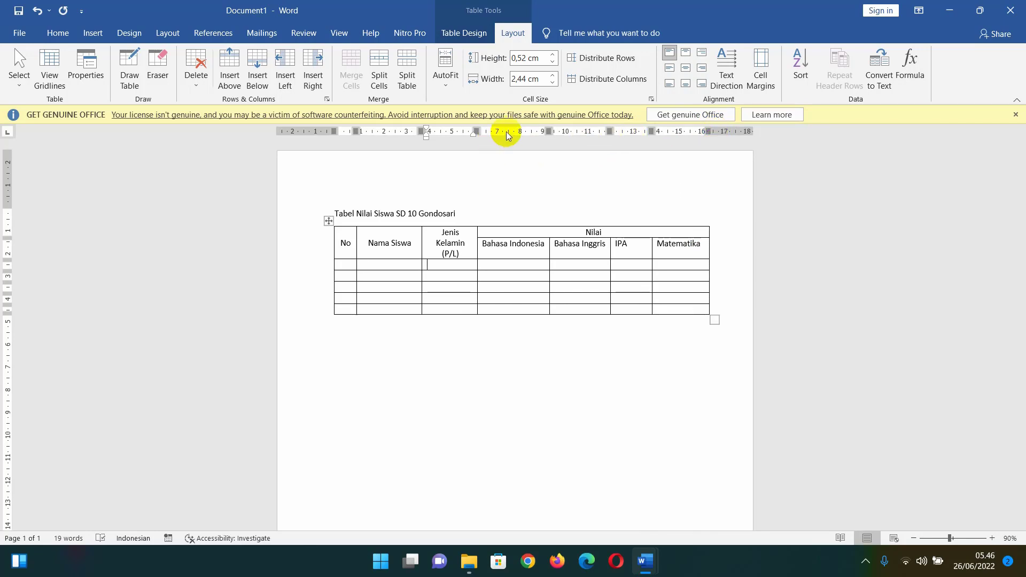
left_click_drag(476, 131, 488, 128)
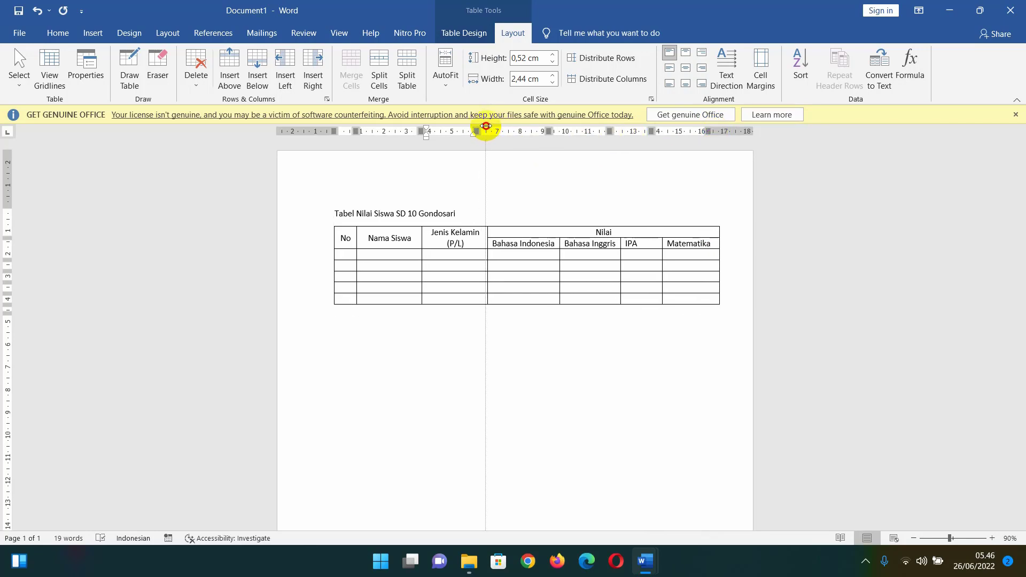
left_click_drag(485, 126, 482, 130)
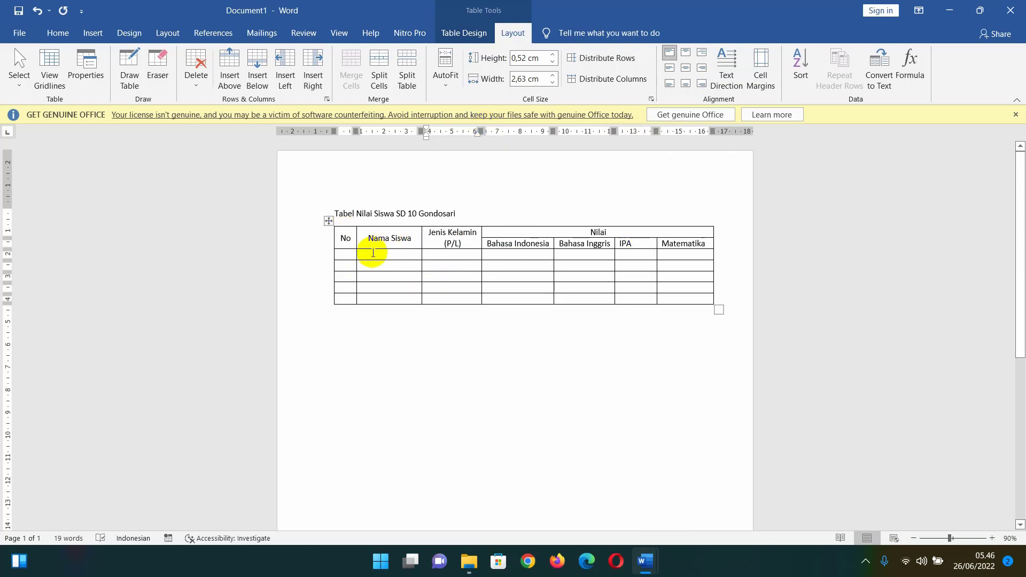
left_click(369, 255)
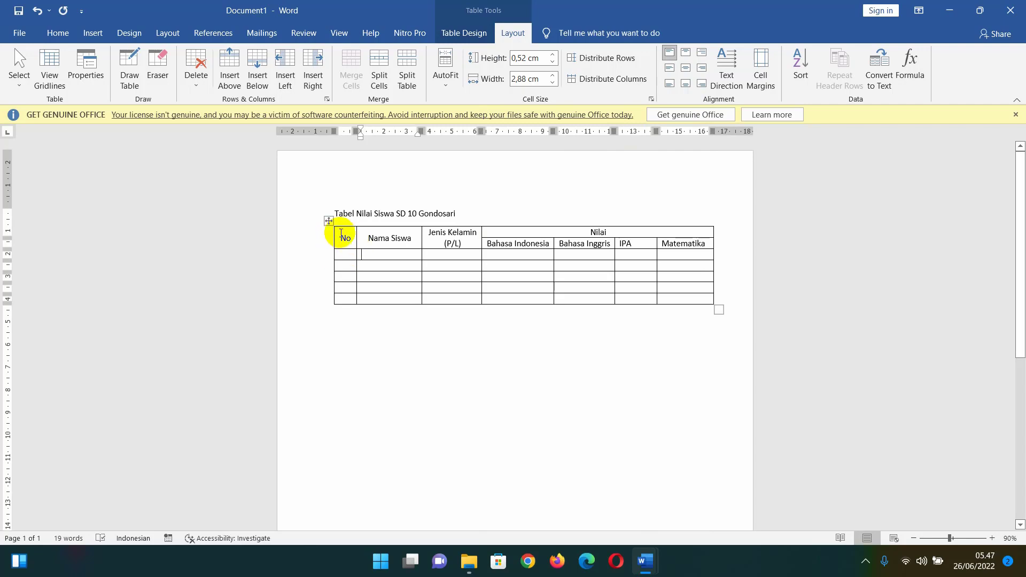
left_click_drag(342, 234, 684, 241)
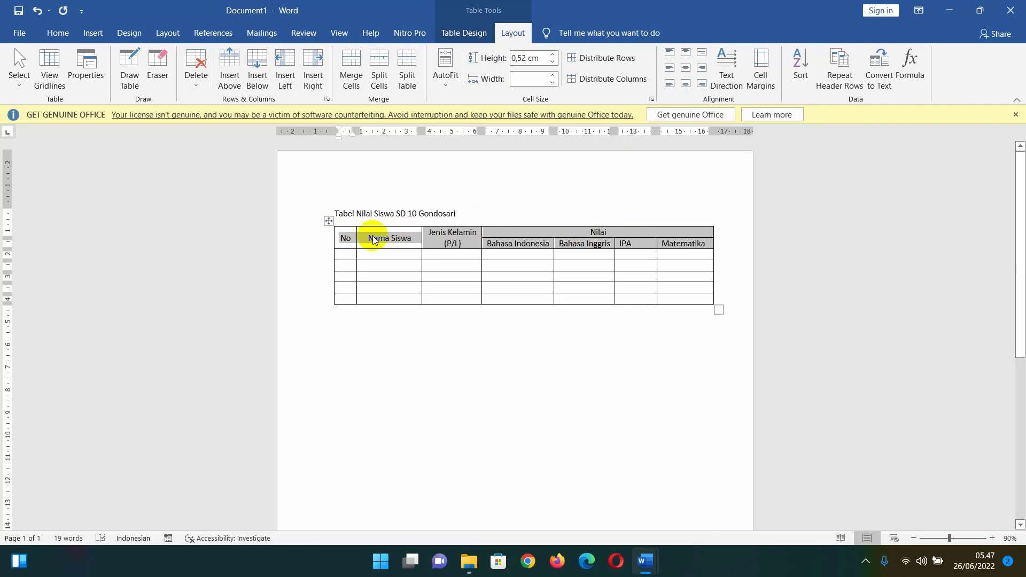
- Shade the selected header rows Orange, Accent 2, Lighter 60%
left_click(58, 35)
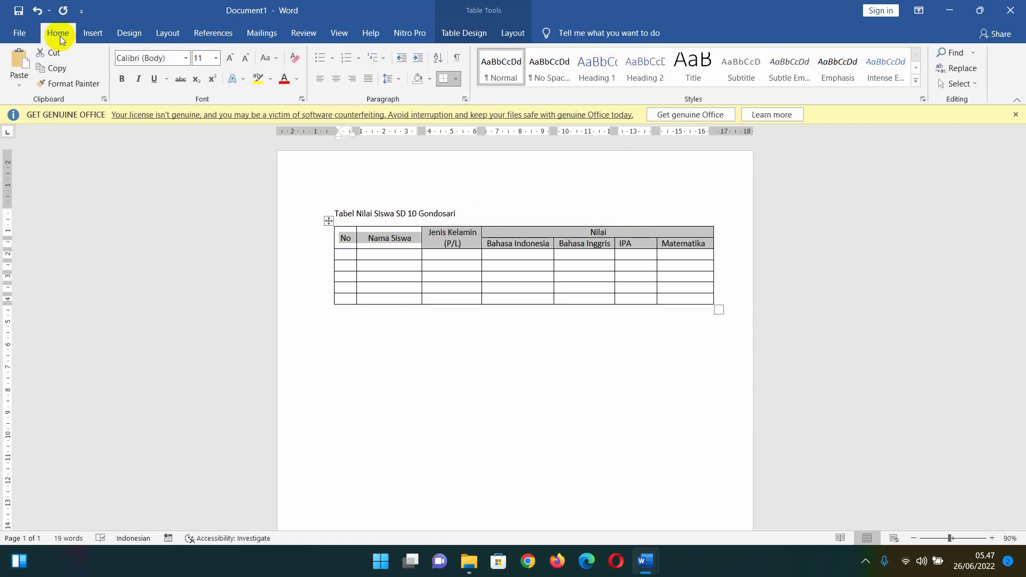
left_click(429, 81)
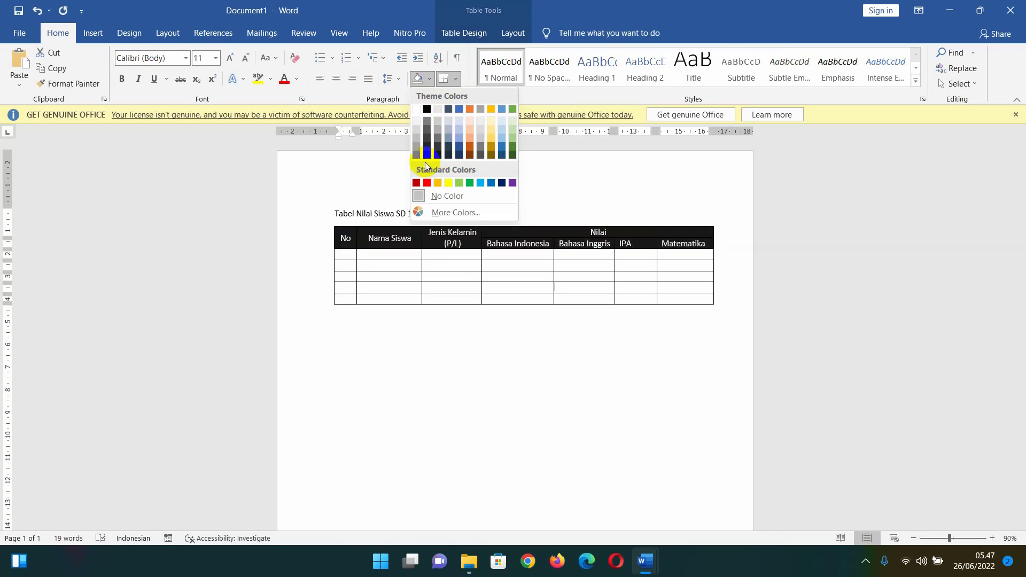
left_click(473, 134)
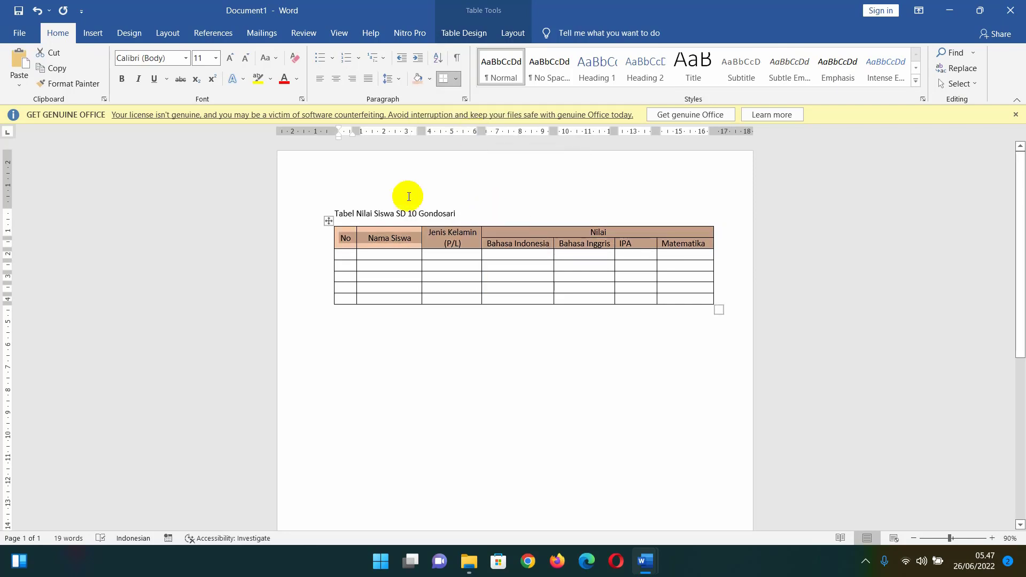
- Set the header text to Times New Roman 12 pt, then select the Bahasa Indonesia–Matematika headings
left_click(185, 60)
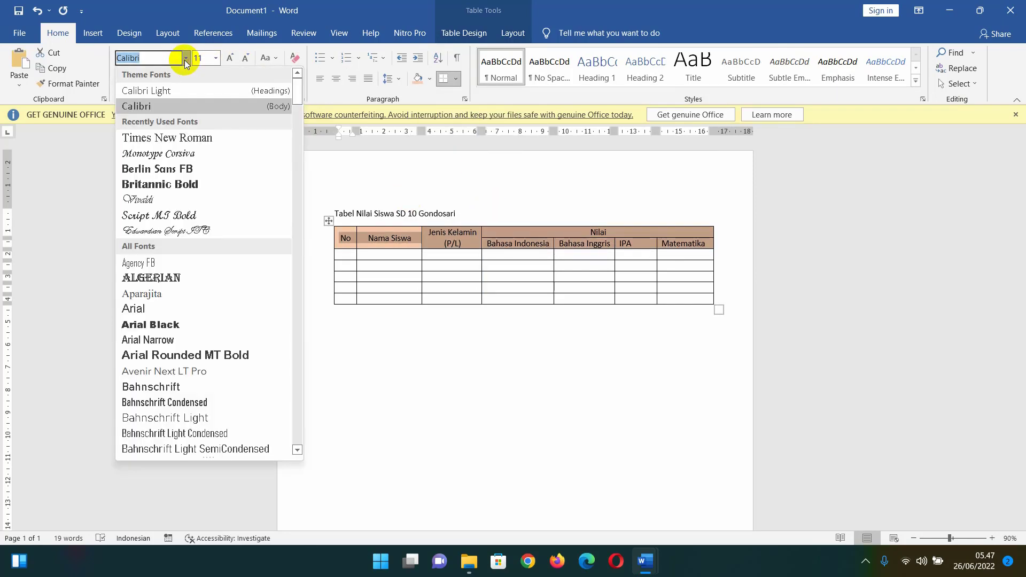
left_click(190, 138)
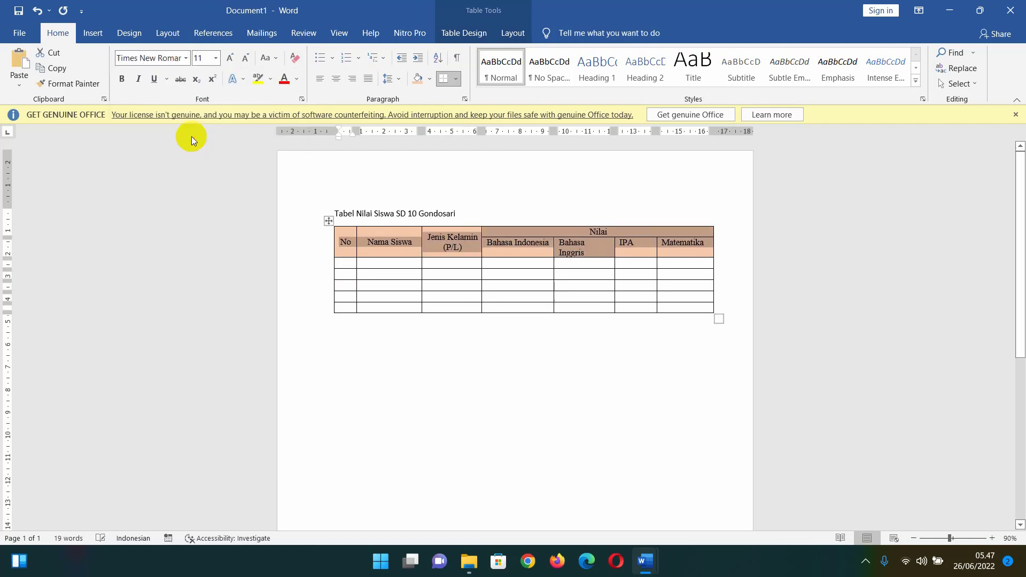
left_click(216, 59)
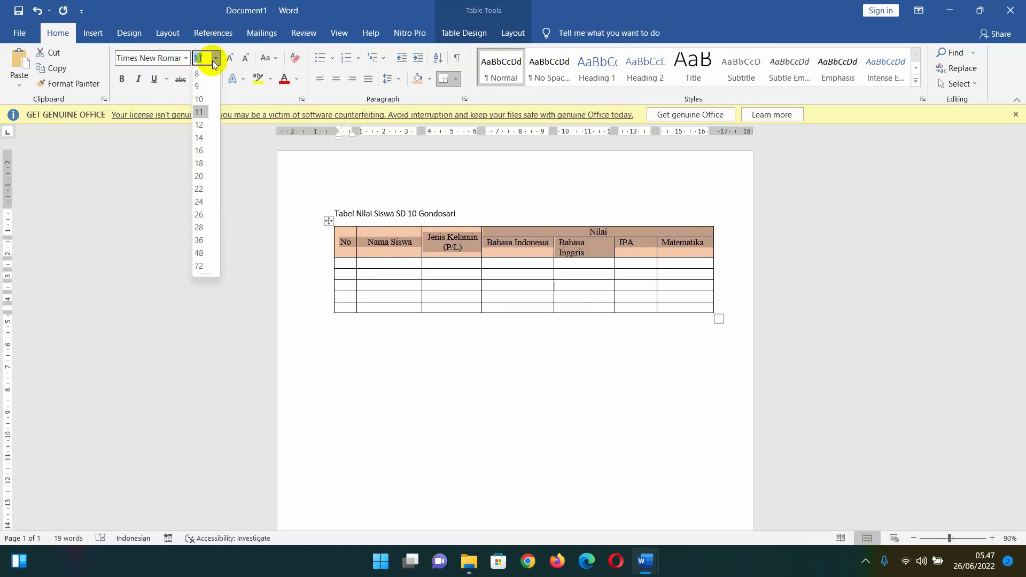
left_click(203, 123)
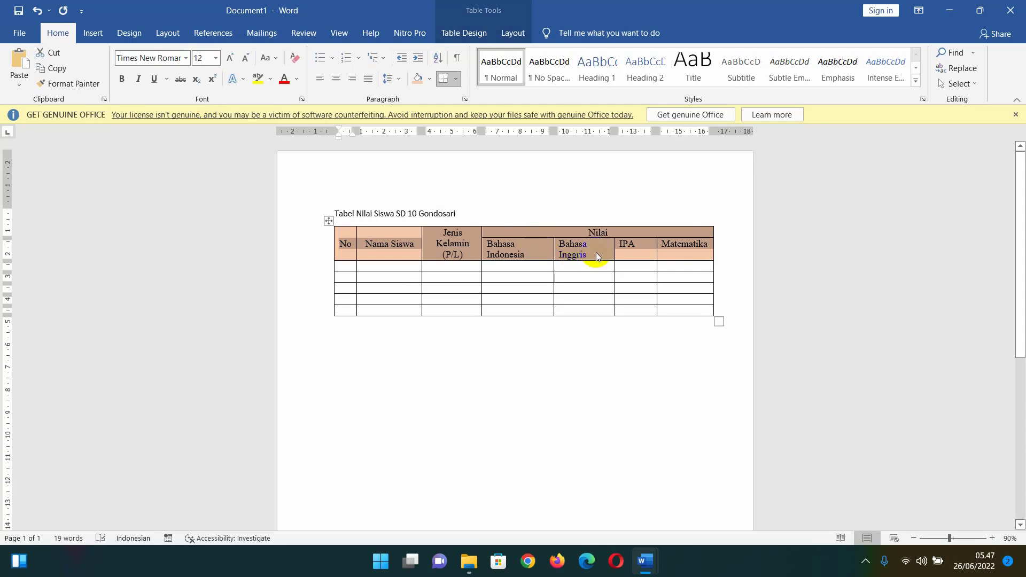
left_click(519, 247)
mouse_move(484, 245)
left_mouse_down()
mouse_move(661, 247)
mouse_move(562, 244)
left_mouse_up()
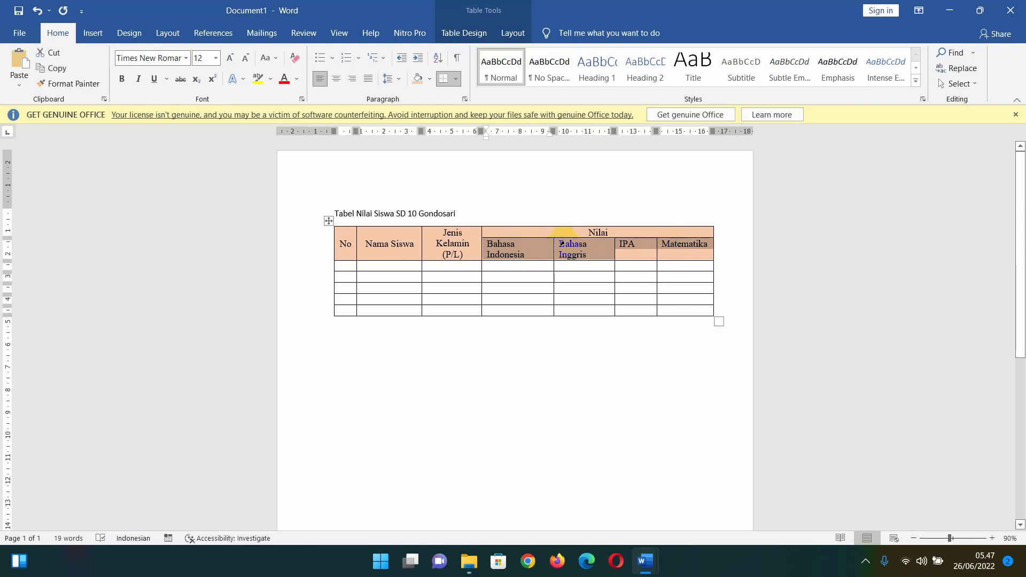
- Center the selected subject headings horizontally and vertically in their cells
left_click(513, 33)
left_click(684, 68)
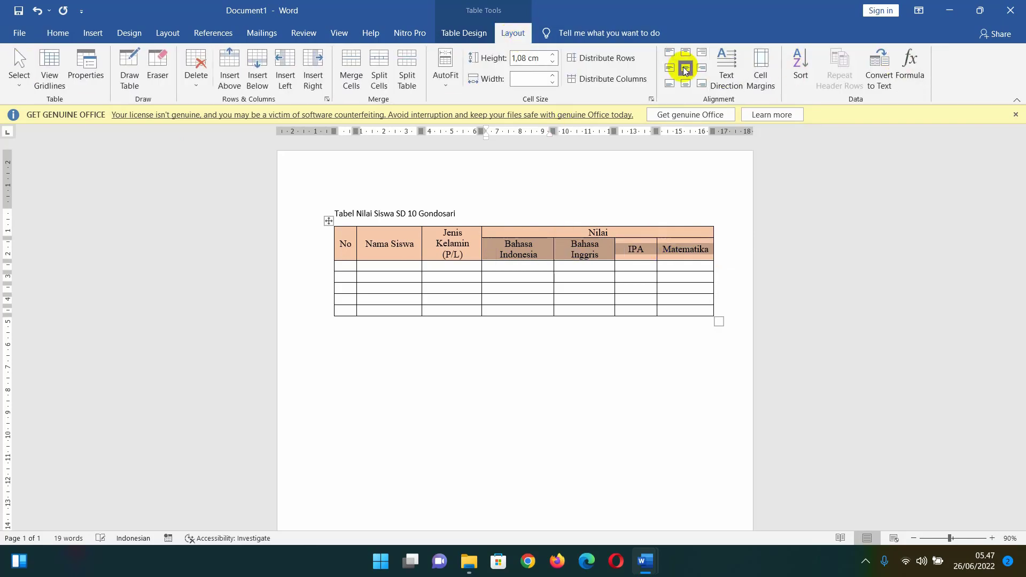
left_click(586, 256)
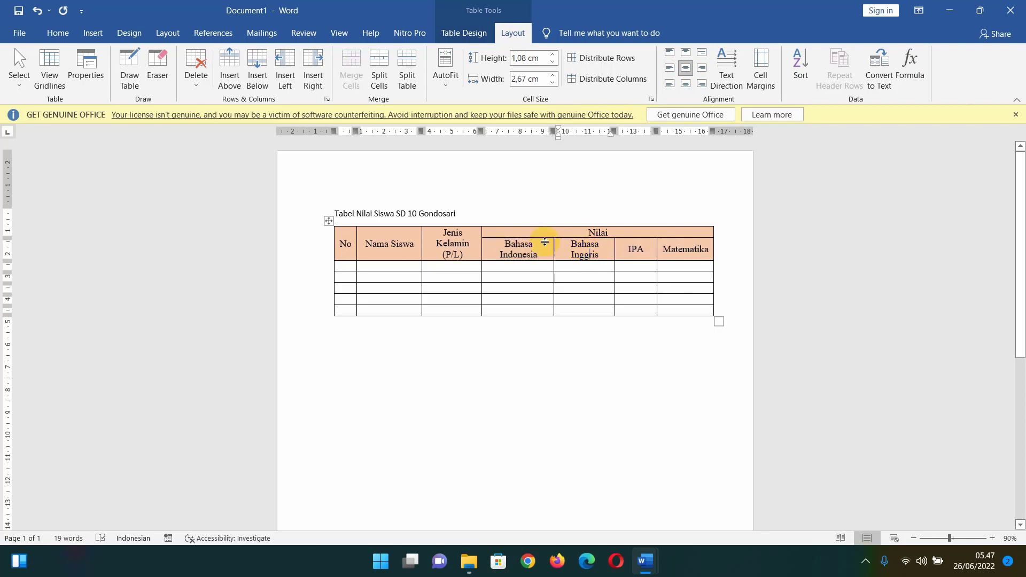
- Widen the subject columns so Bahasa Indonesia and Bahasa Inggris each fit on one line
left_click_drag(555, 129, 558, 130)
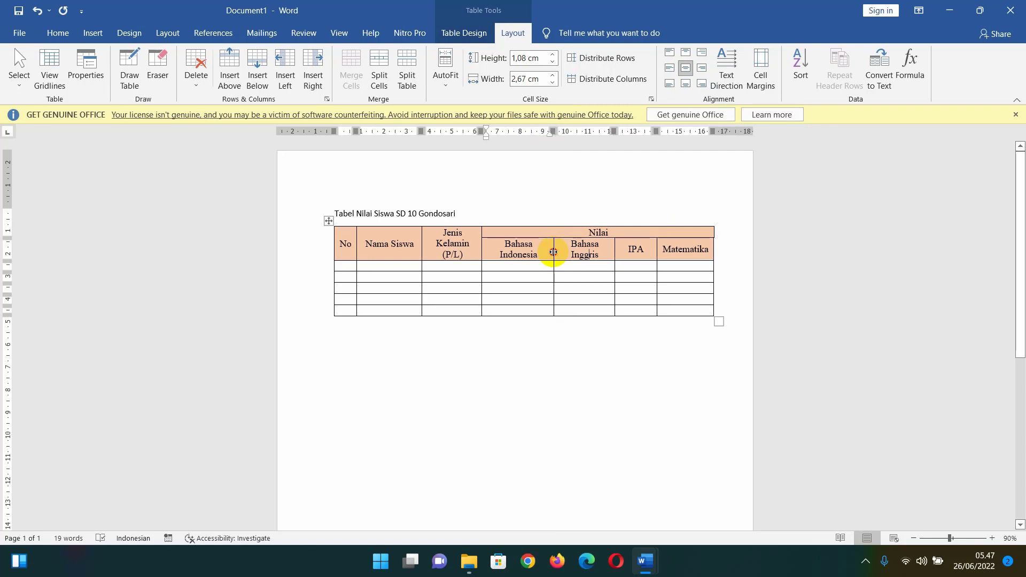
left_click_drag(553, 252, 561, 250)
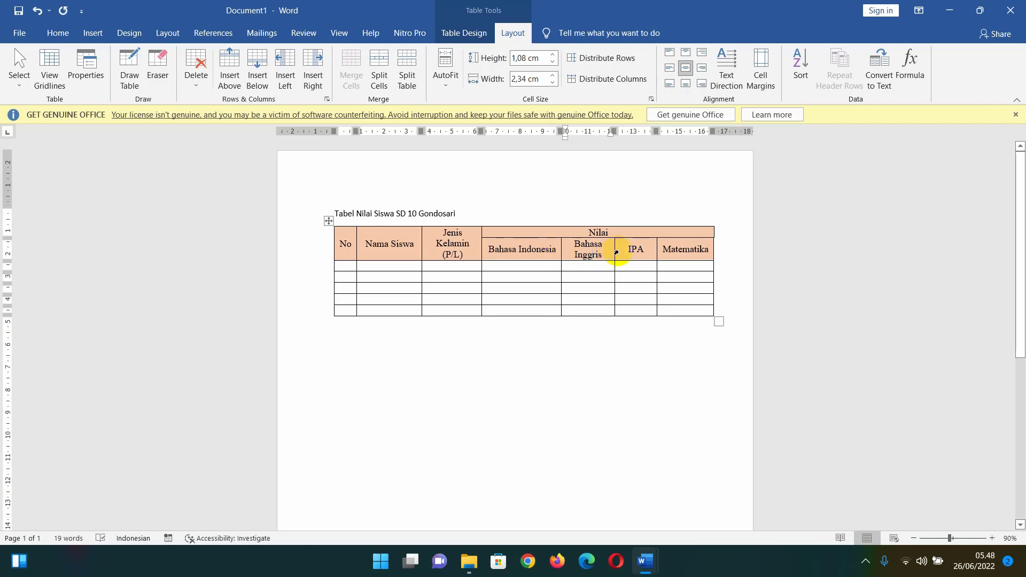
left_click_drag(614, 249, 629, 246)
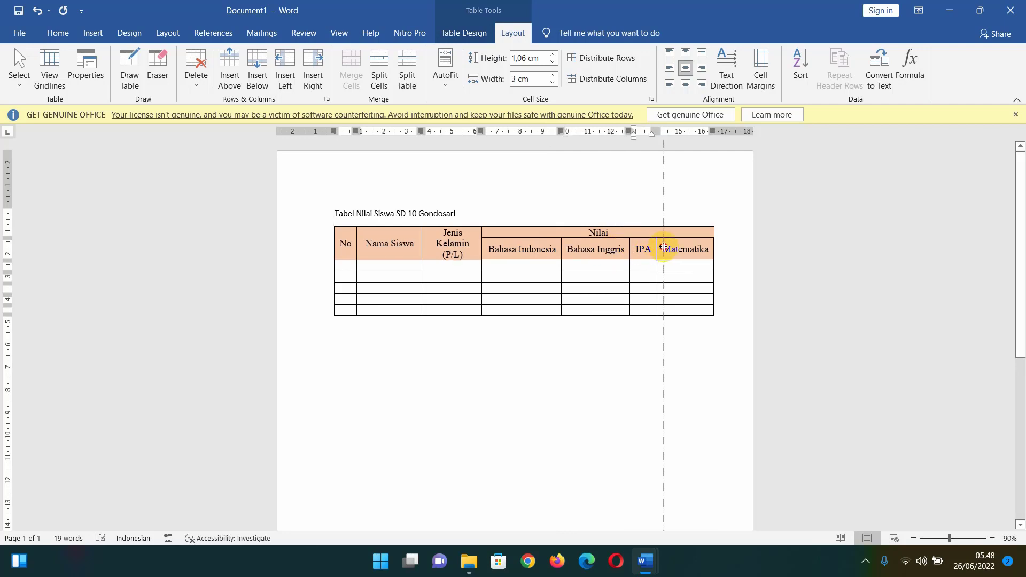
left_click_drag(714, 134, 721, 132)
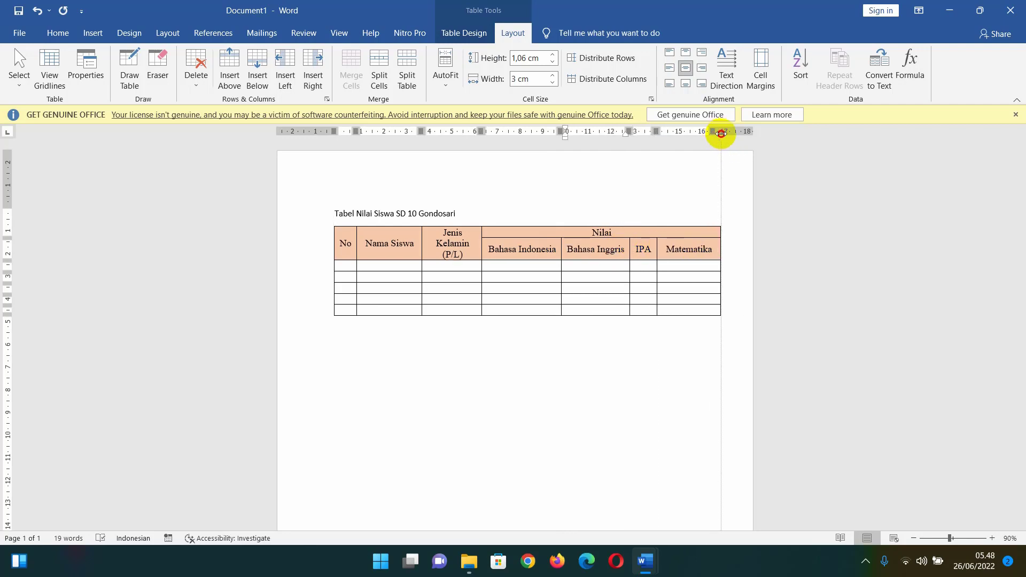
left_click_drag(657, 253, 664, 252)
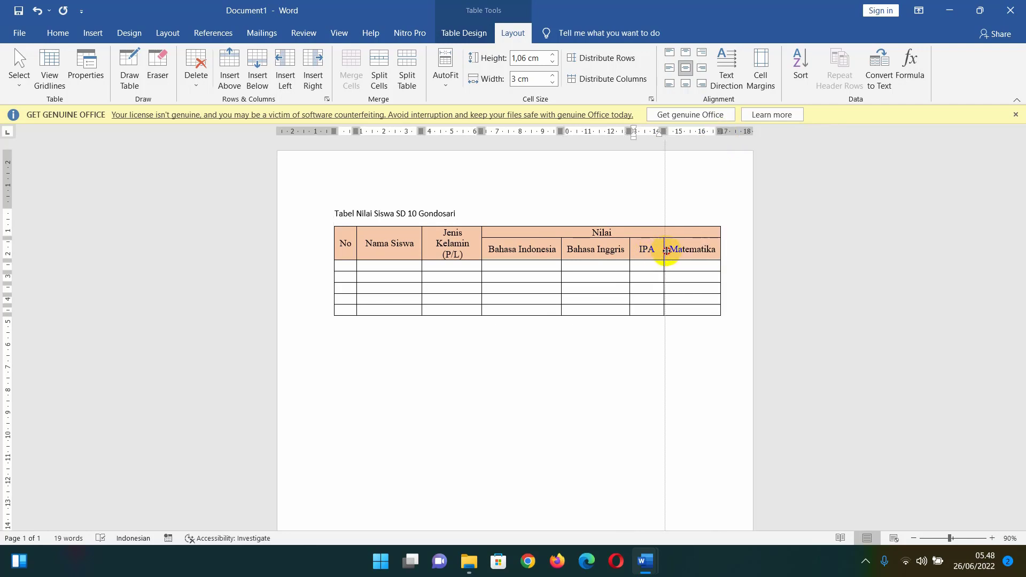
left_click(409, 263)
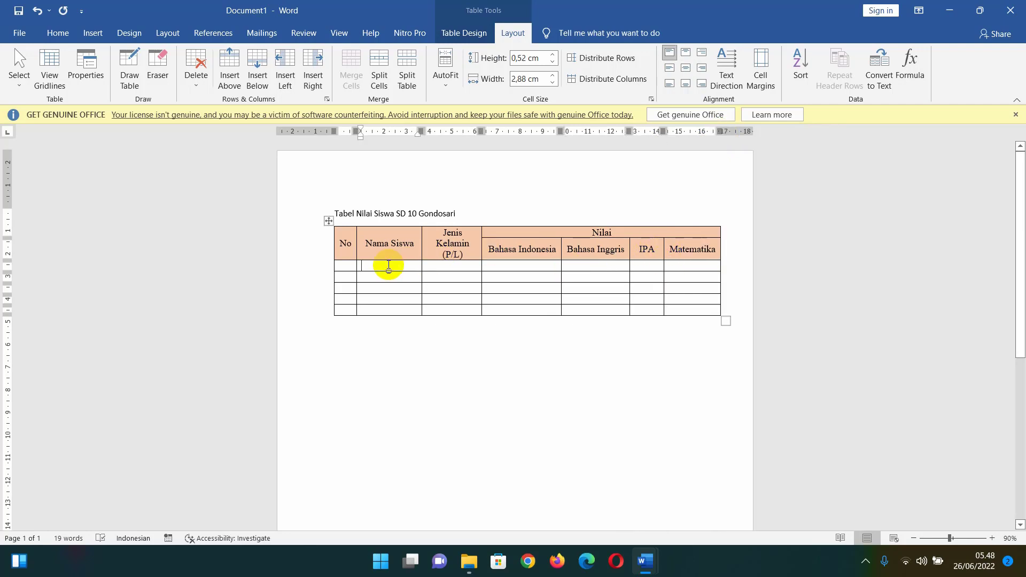
- Make the title 'Tabel Nilai Siswa SD 10 Gondosari' centered, bold, 16 pt Times New Roman
left_click_drag(341, 205, 463, 206)
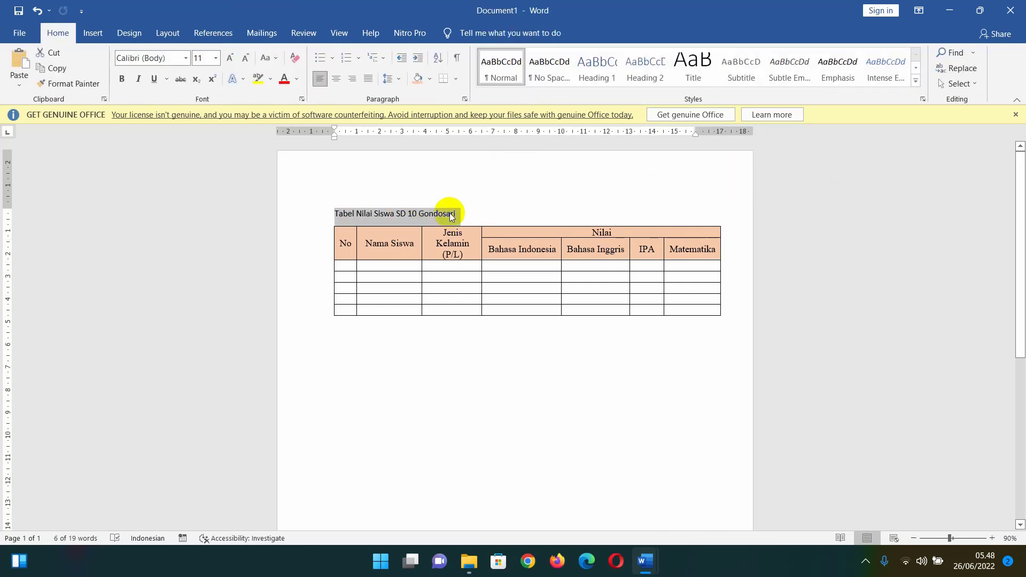
left_click(337, 79)
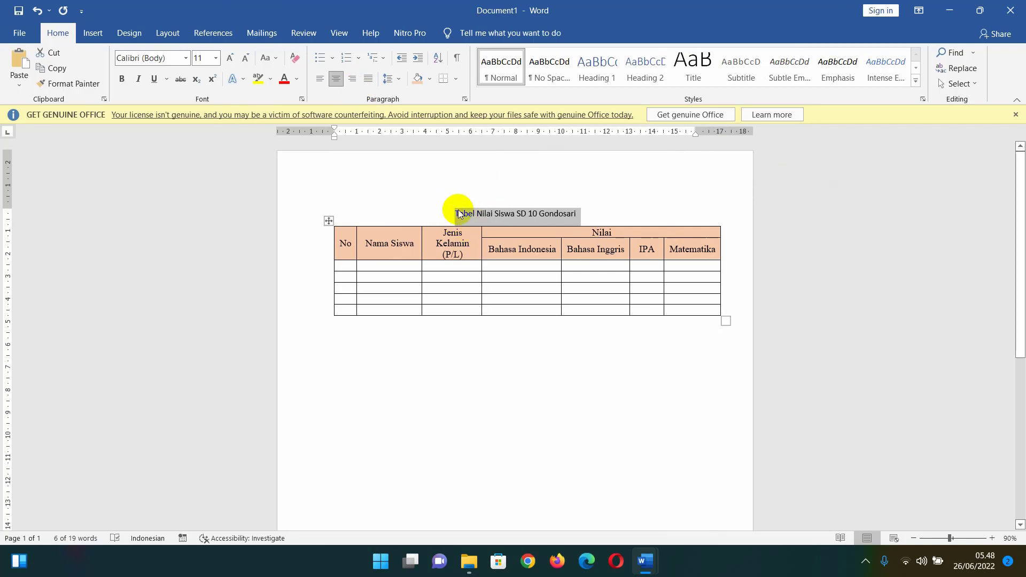
left_click(215, 58)
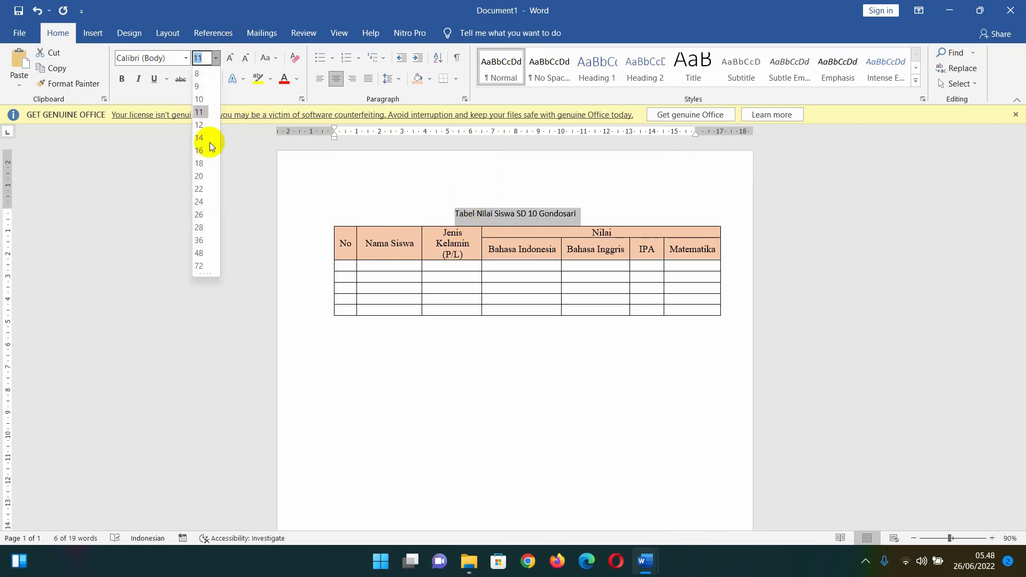
left_click(205, 151)
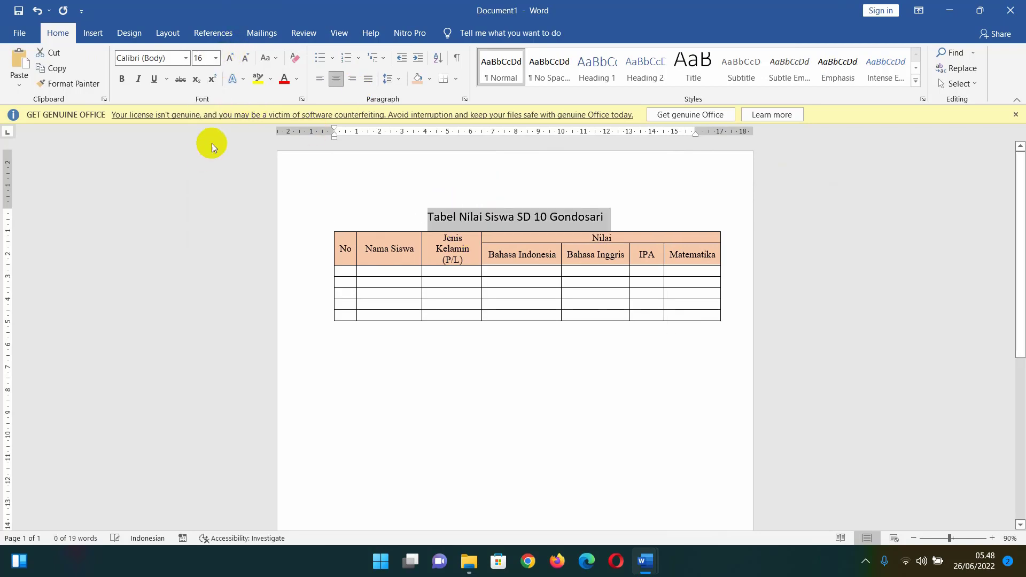
left_click(122, 80)
left_click(180, 58)
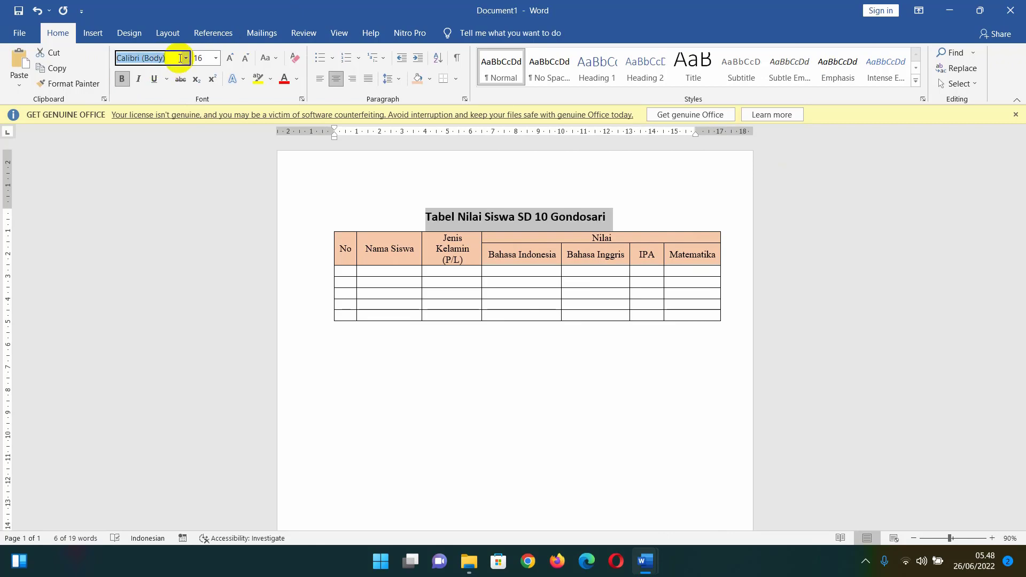
left_click(185, 58)
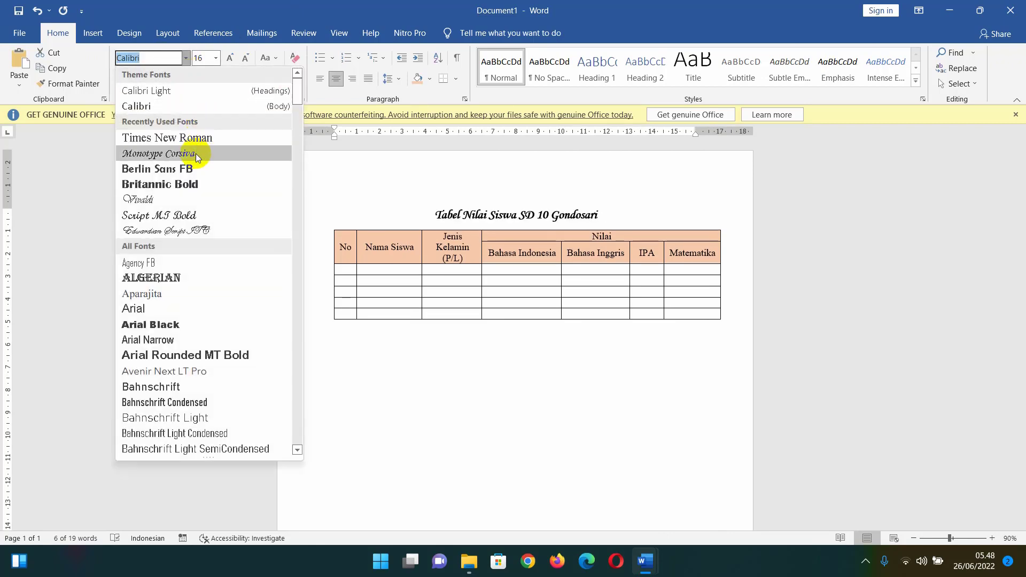
left_click(195, 138)
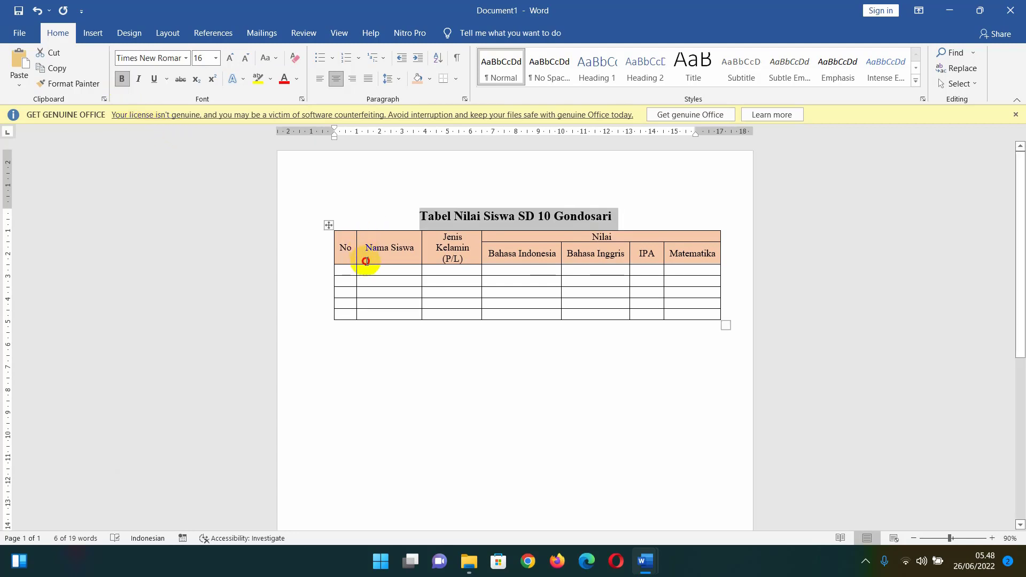
left_click(344, 273)
- Fill row one with number 1, the student's name, gender L and scores 100, 90, 100, 100
type("1")
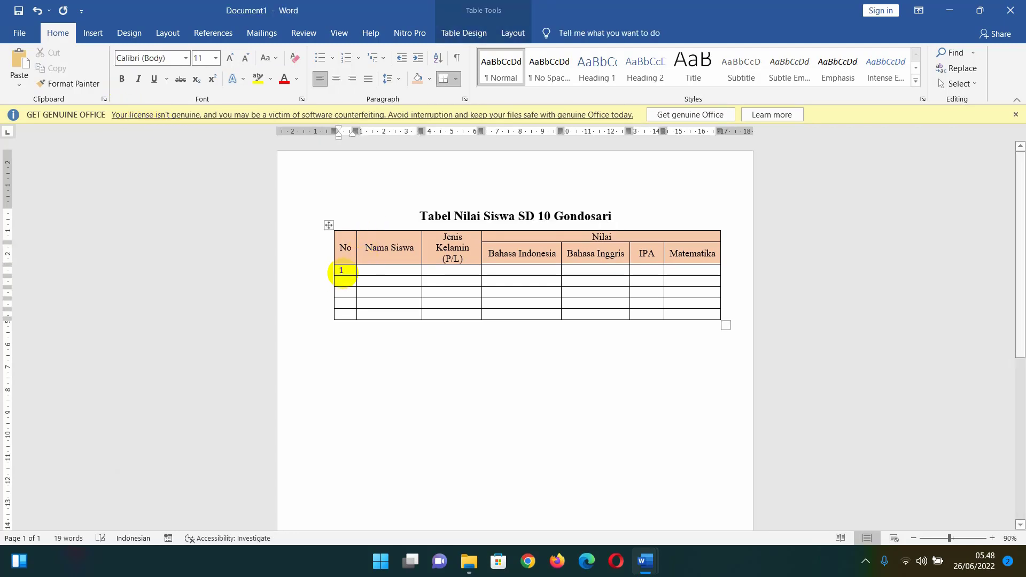
key("Tab")
type("Ars")
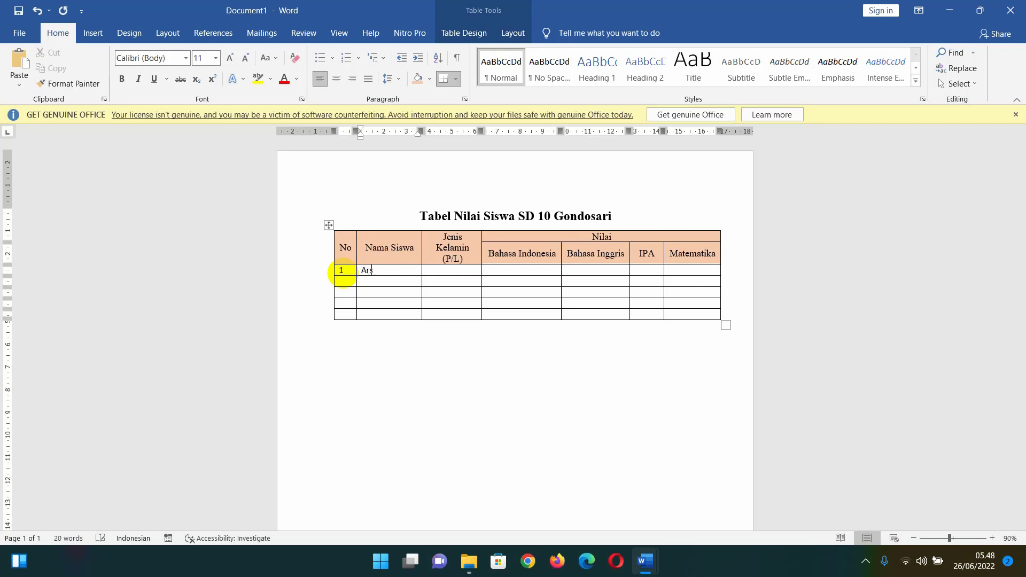
type("ya")
key("Tab")
key("Tab")
type("100")
key("Tab")
type("90")
key("Tab")
type("00")
key("Tab")
type("100")
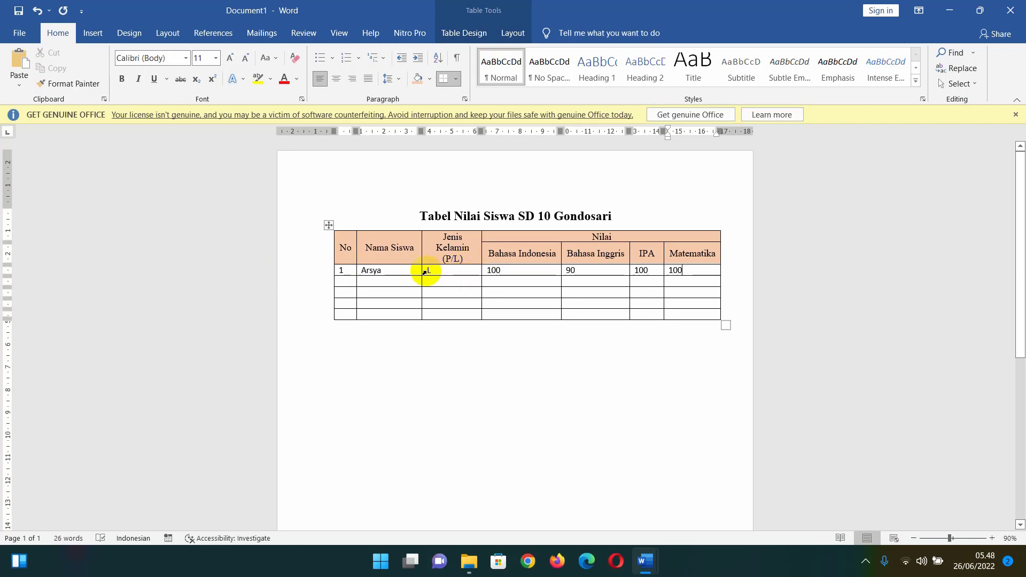
left_click_drag(424, 272, 684, 271)
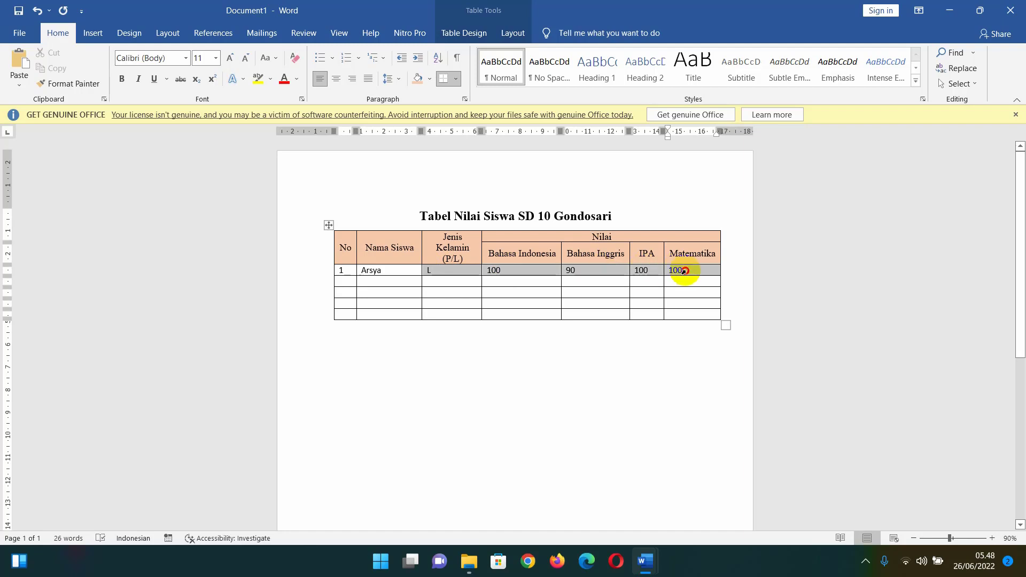
- Apply Align Center to the first row's gender and four score cells
left_click(514, 34)
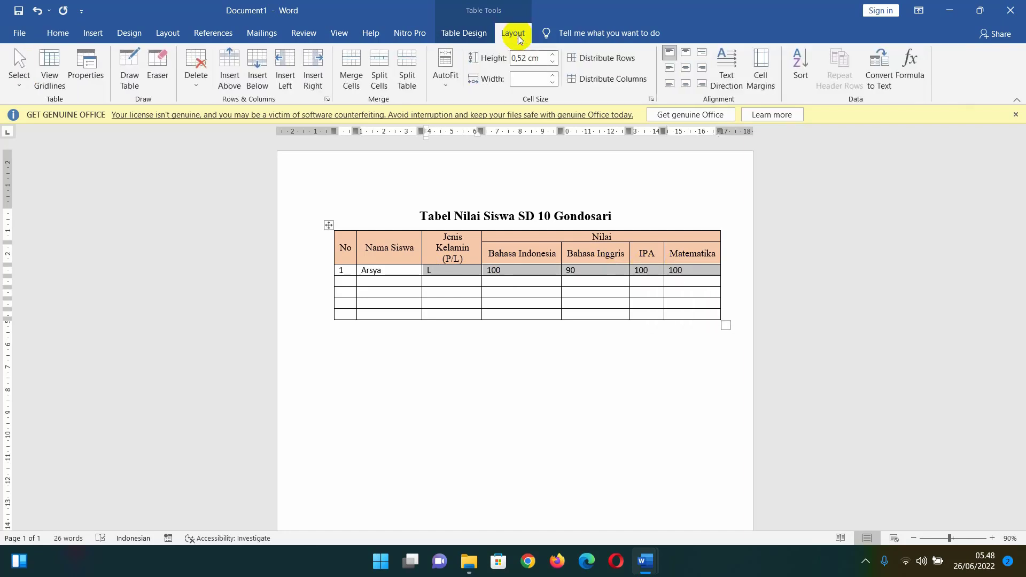
left_click(685, 68)
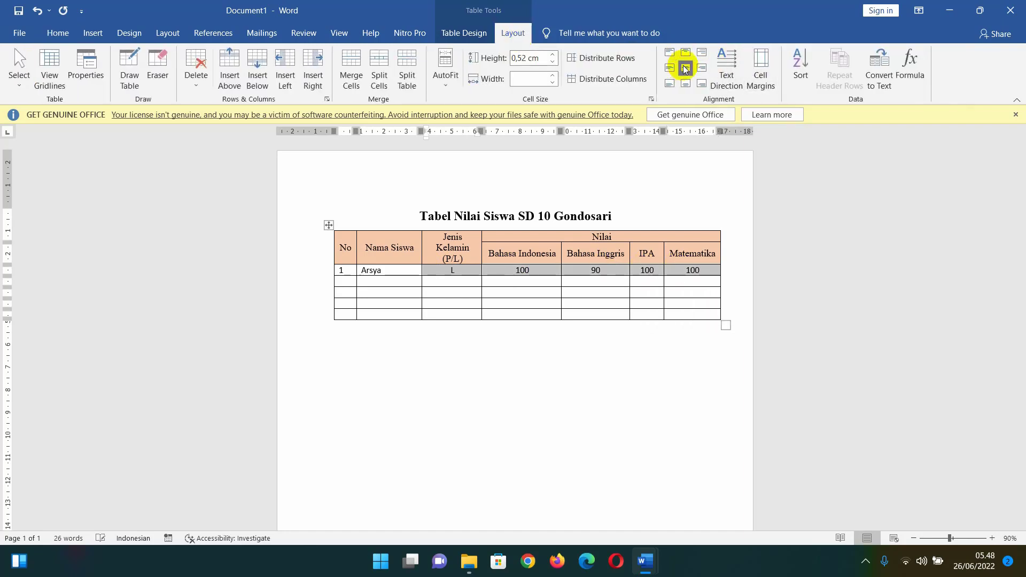
left_click(531, 278)
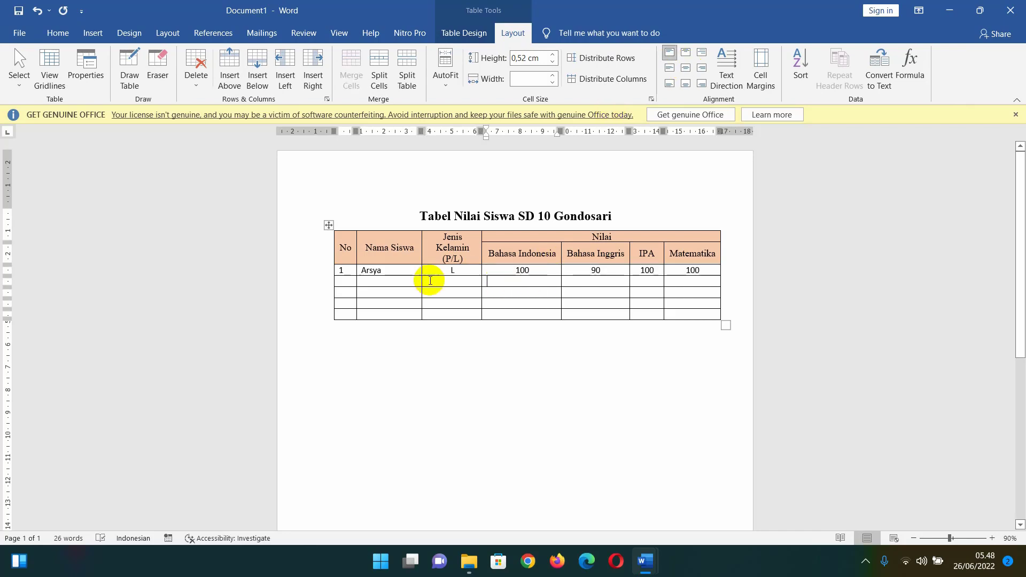